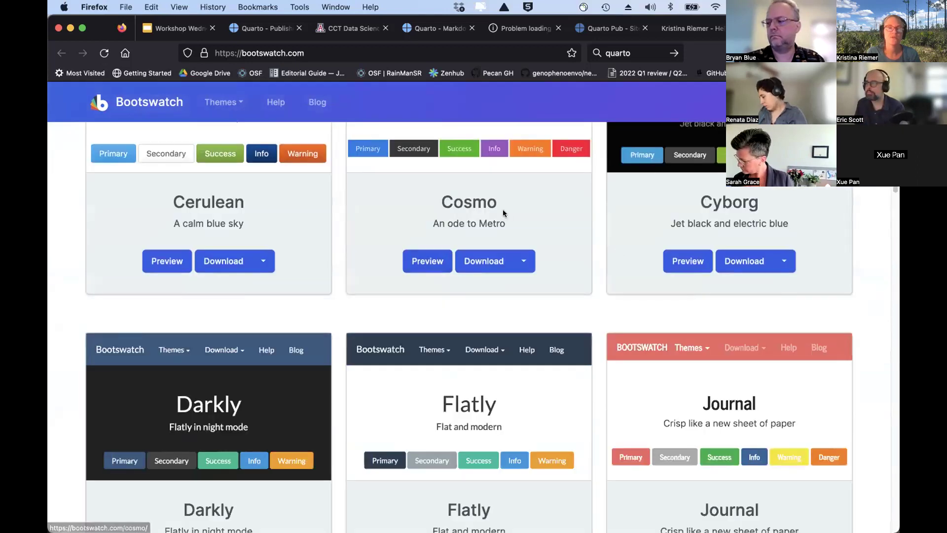
Step: Browse the Bootswatch theme gallery and examine the Minty theme's preview page
scroll(505, 316, down, 8)
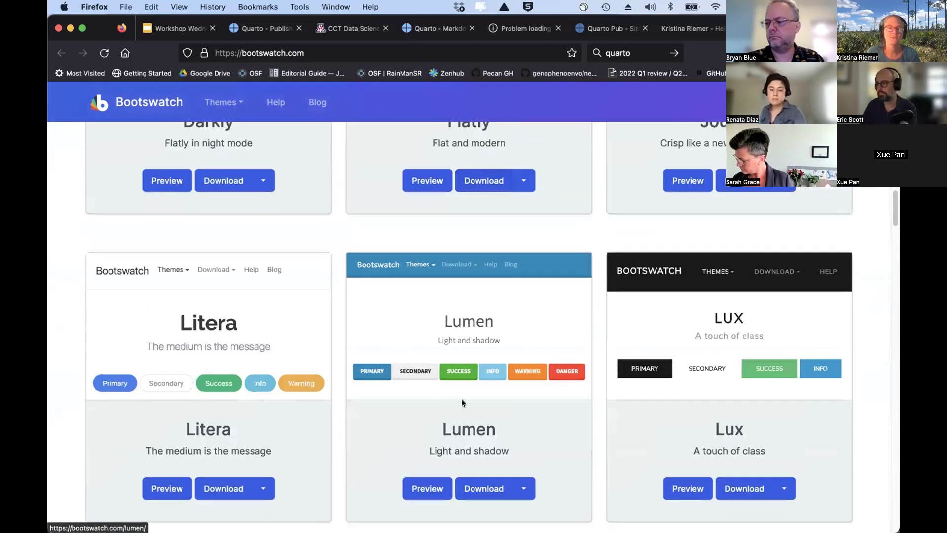
scroll(461, 399, down, 8)
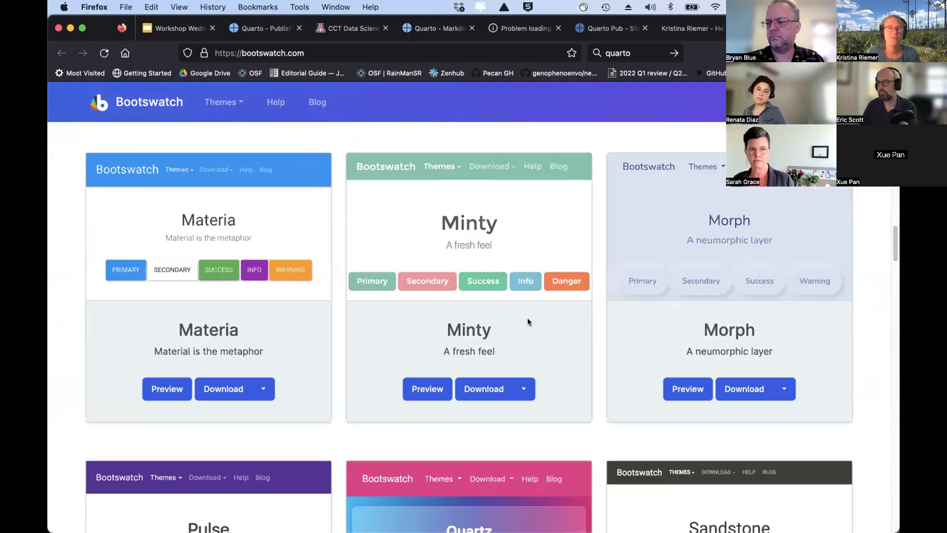
click(483, 221)
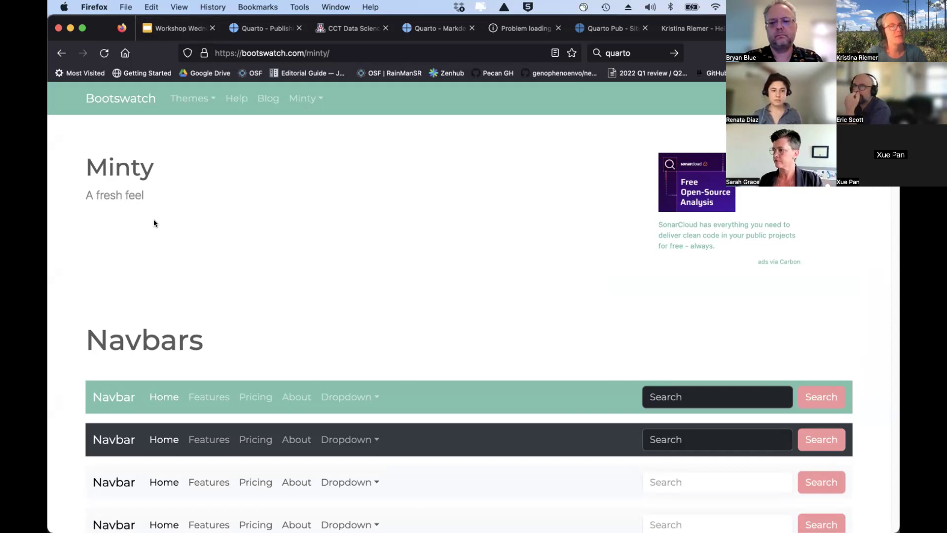
scroll(217, 228, down, 10)
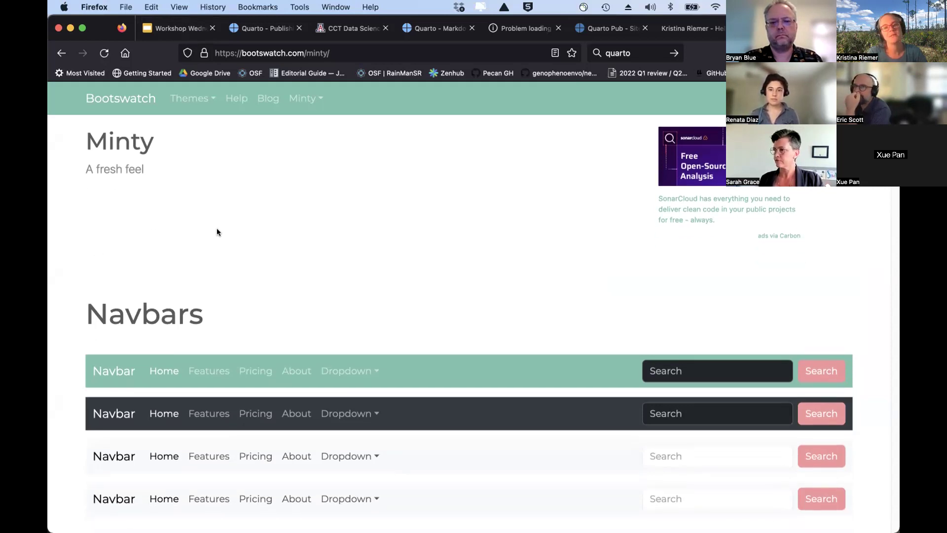
scroll(280, 315, down, 8)
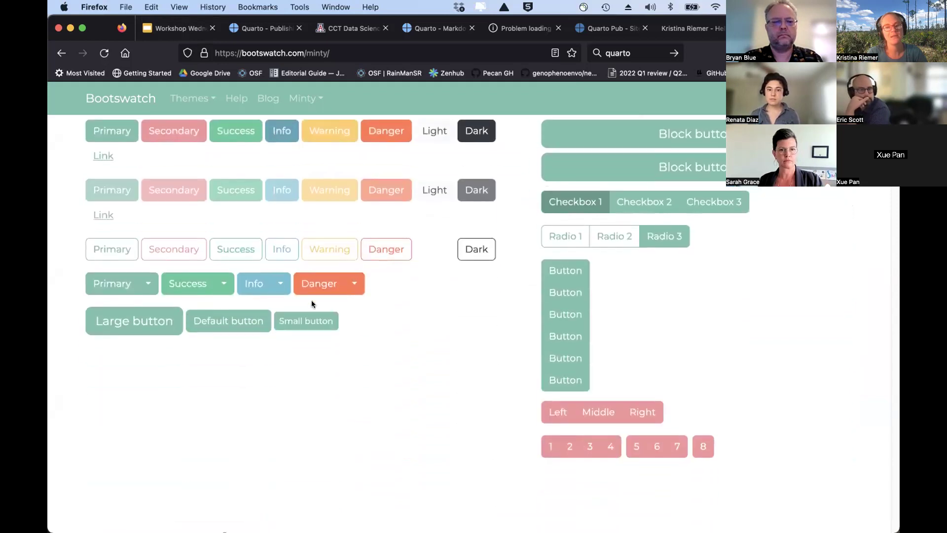
scroll(524, 338, up, 18)
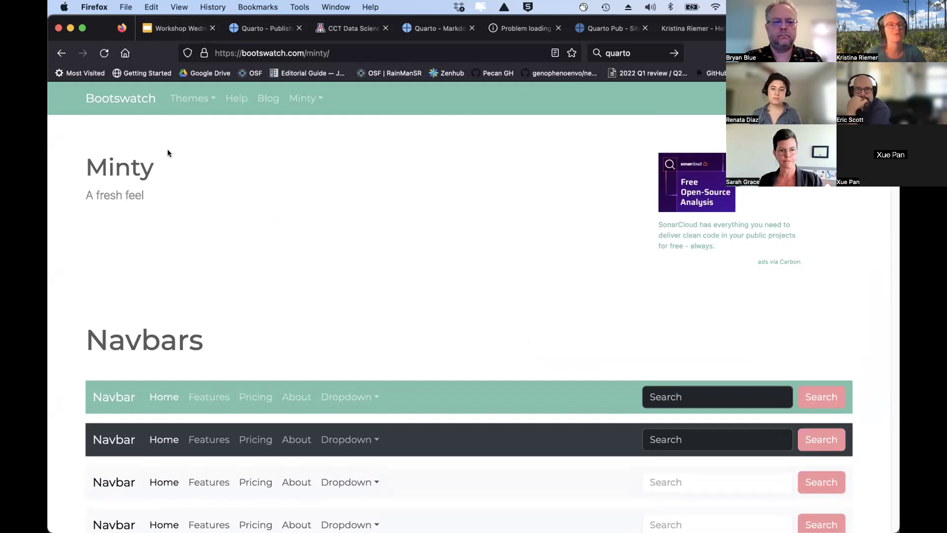
Step: Return to the theme gallery and look through more themes, including Sketchy and Quartz
click(60, 54)
scroll(443, 343, down, 8)
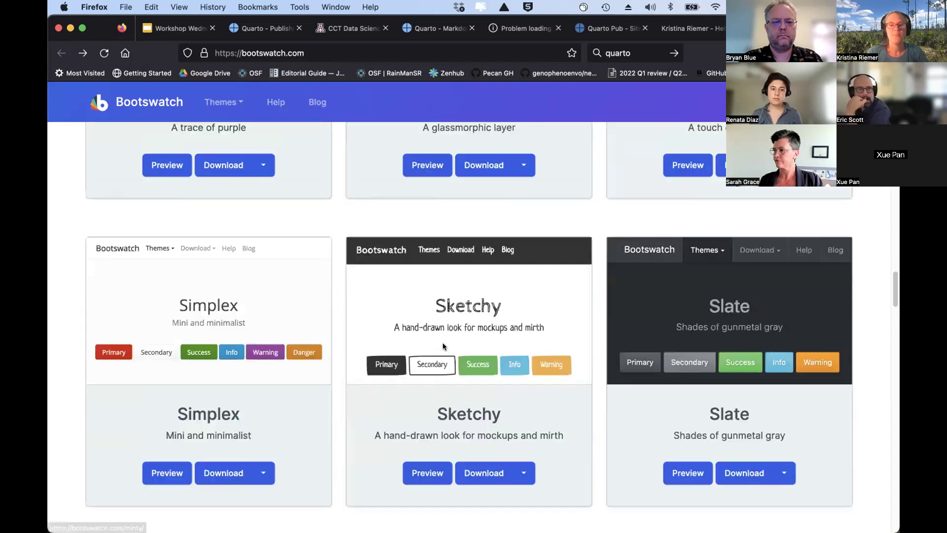
scroll(443, 342, up, 6)
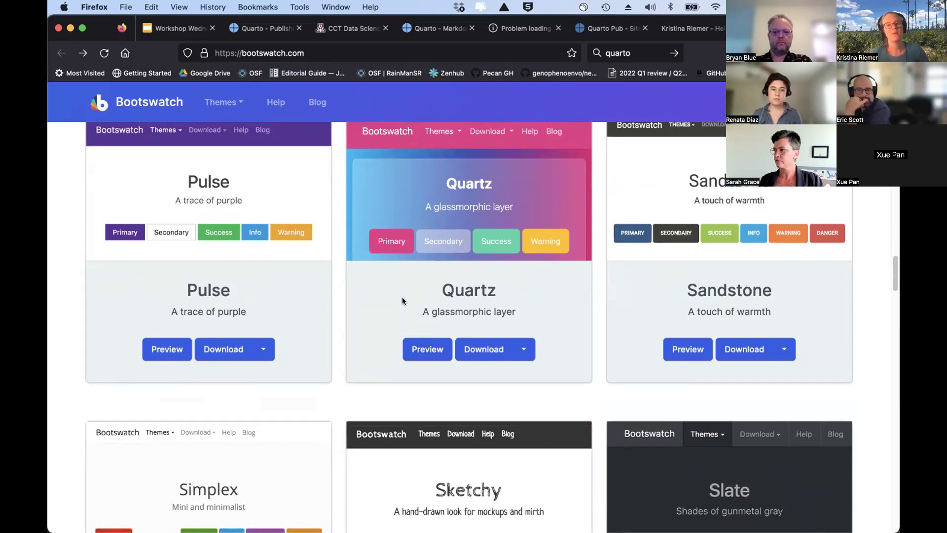
scroll(402, 296, up, 2)
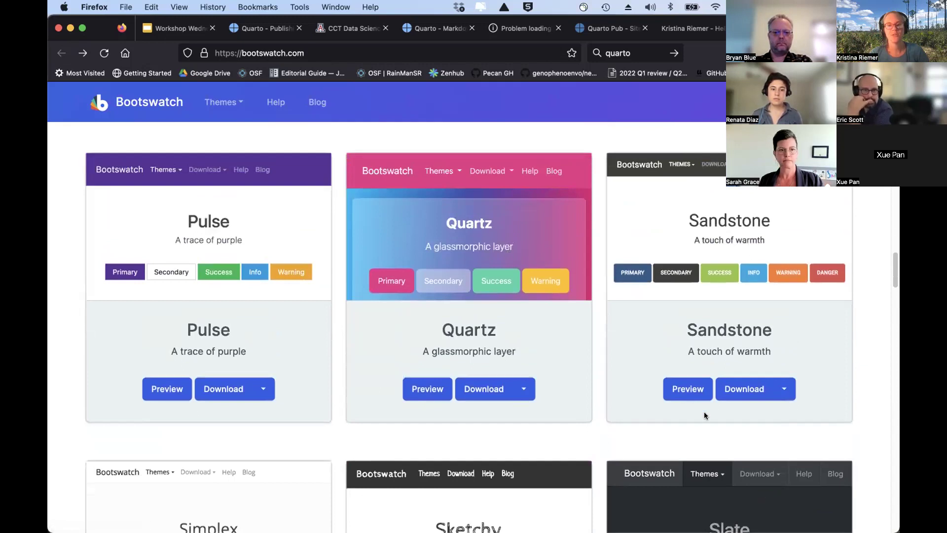
Step: Switch to RStudio, enlarge the editor area, set the HTML theme in _quarto.yml to quartz and save the file
key(ctrl+Up)
key(ctrl+Up)
key(ctrl+Up)
click(411, 124)
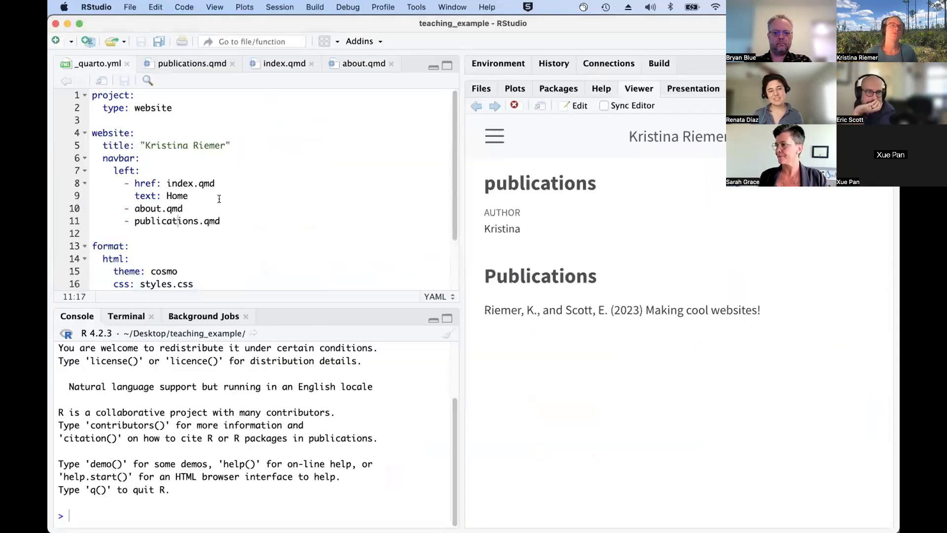
drag(275, 302, 260, 391)
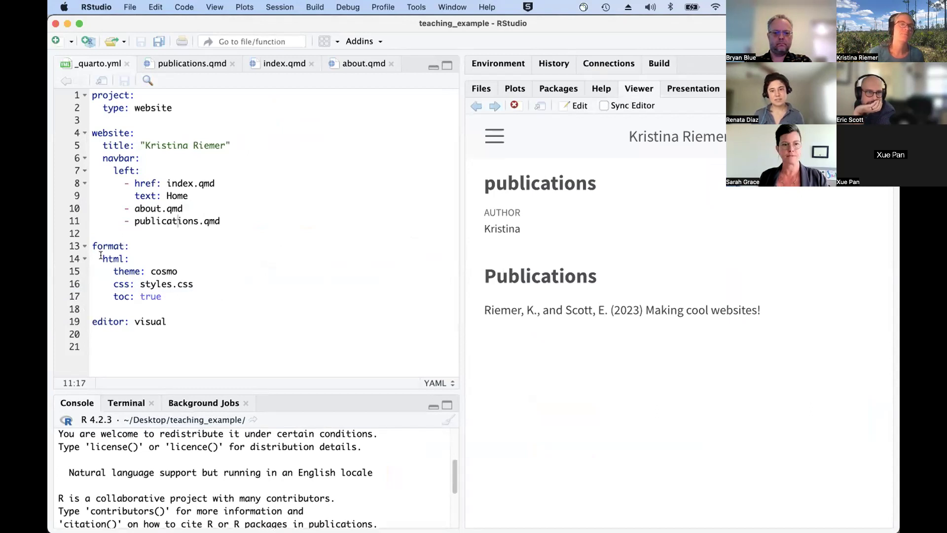
double_click(167, 270)
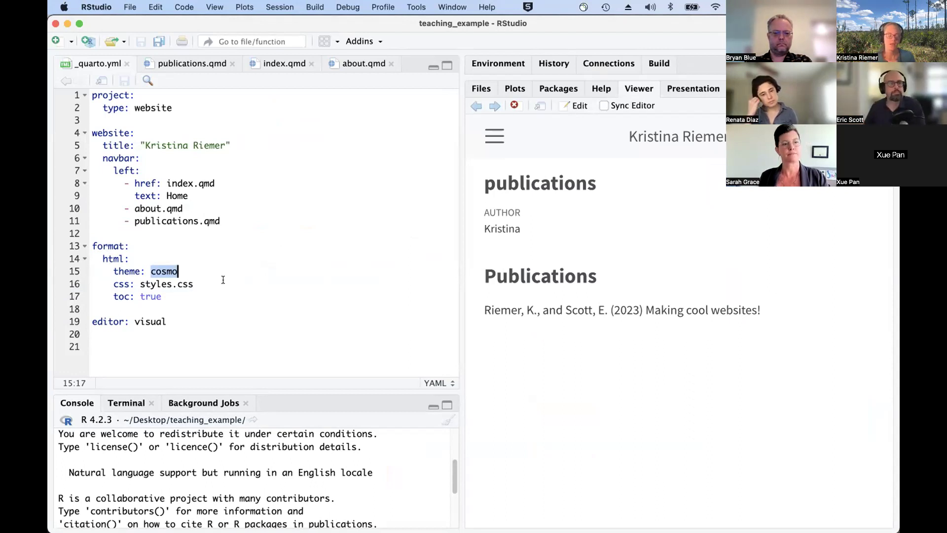
text(quartz)
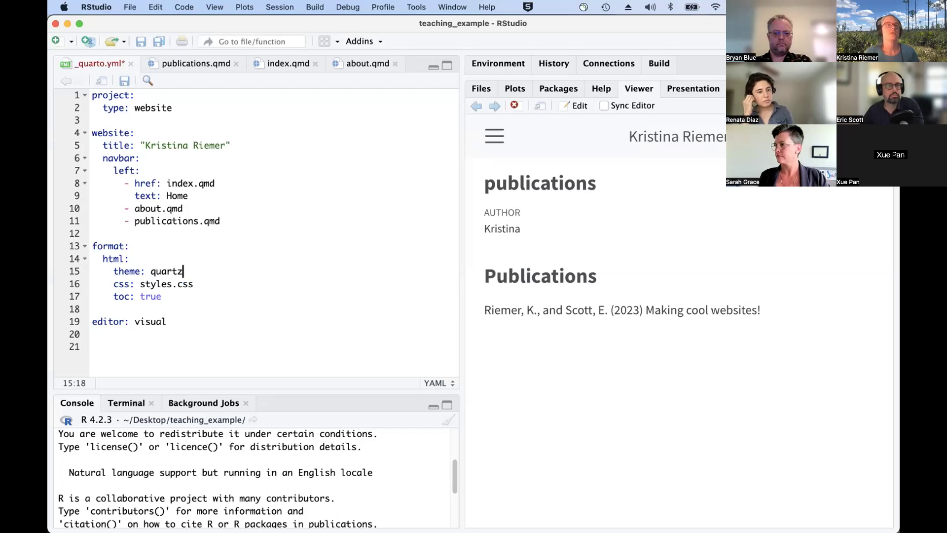
key(cmd+s)
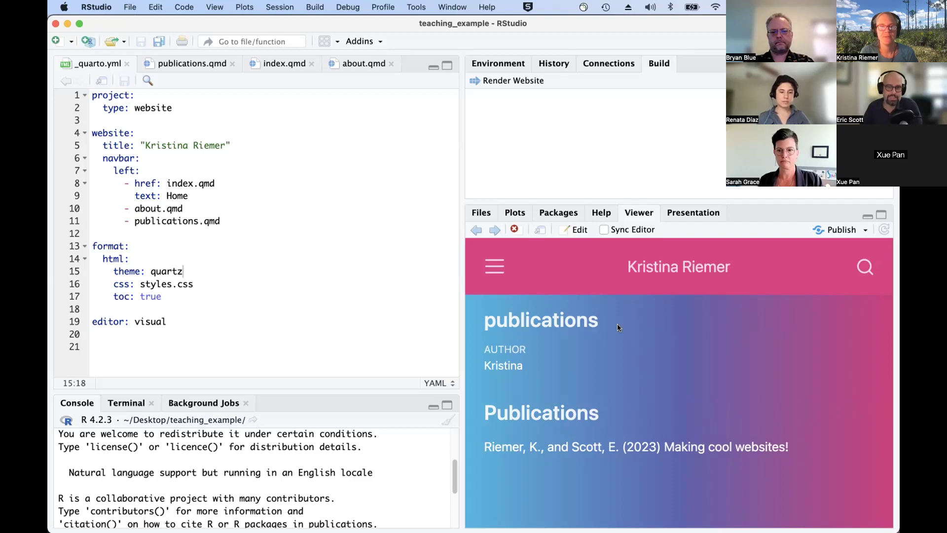
Step: Check the new theme in the website preview by moving between the publications and Home pages through the site's navigation
click(497, 266)
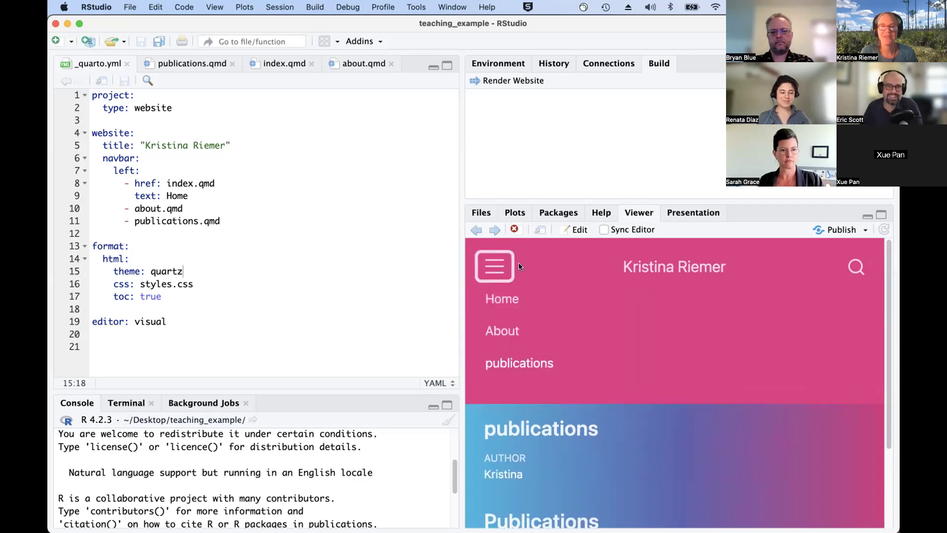
click(508, 269)
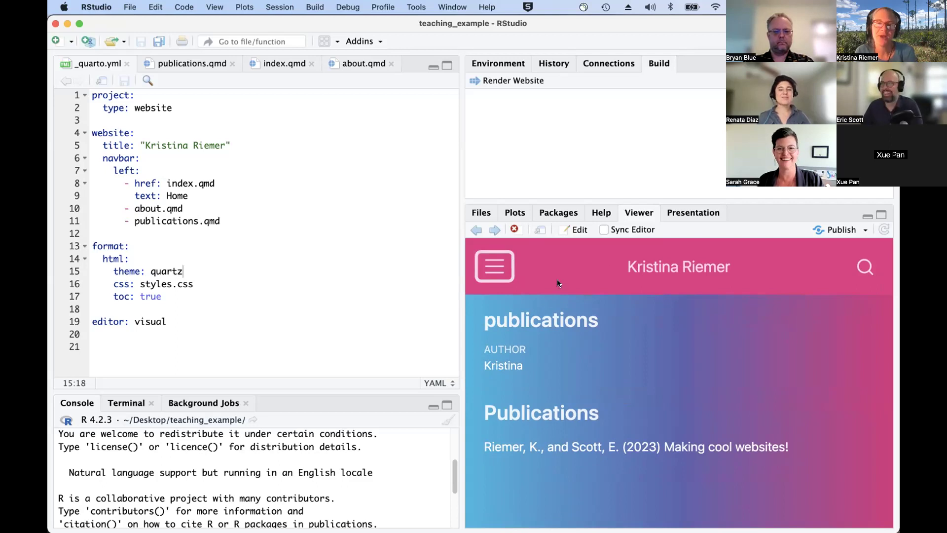
click(490, 267)
click(526, 367)
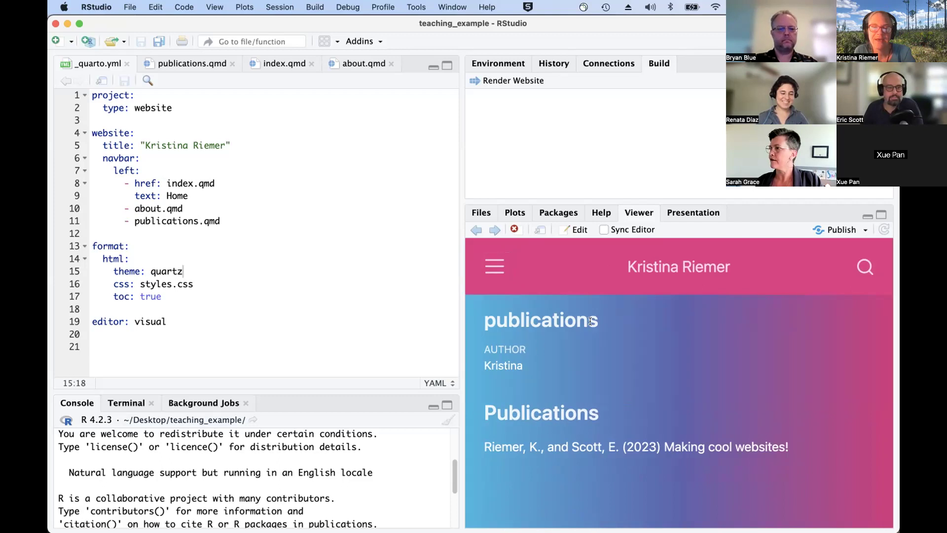
click(485, 273)
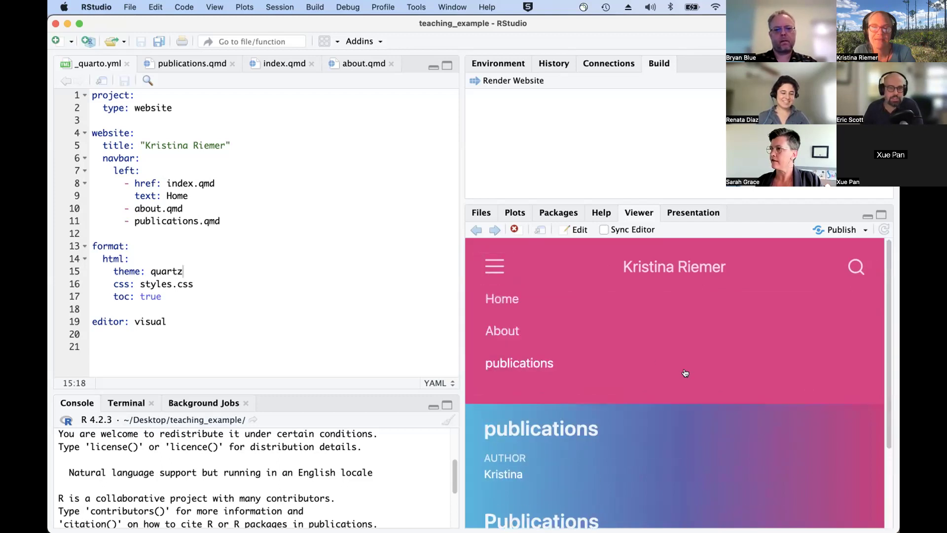
click(499, 296)
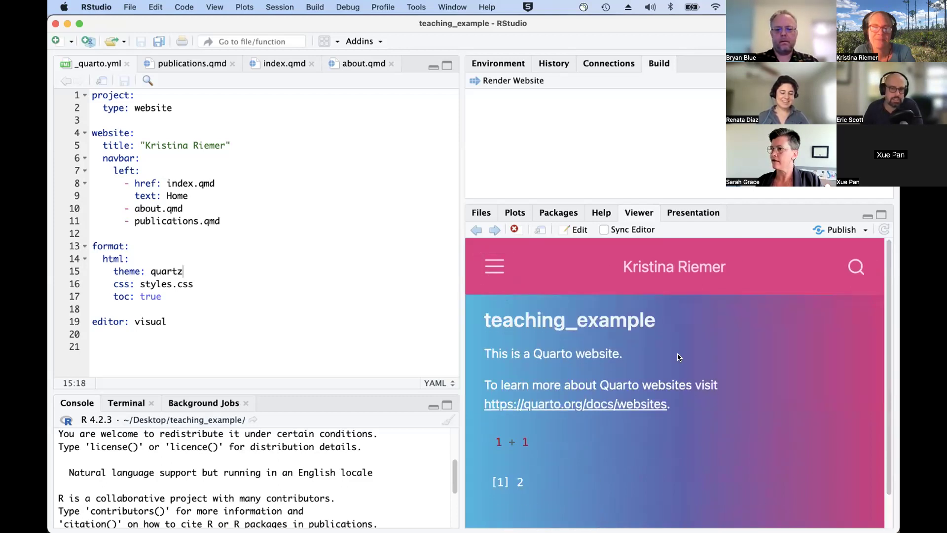
click(490, 269)
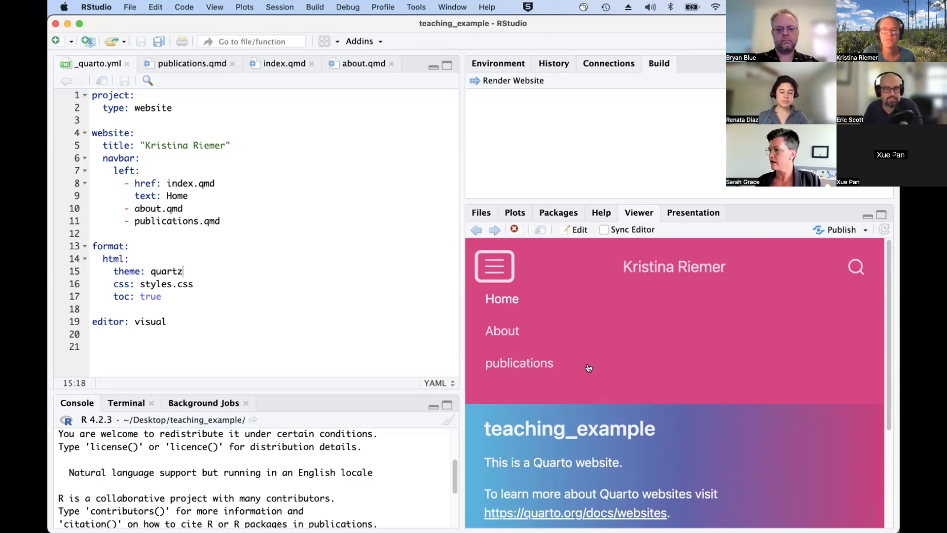
click(527, 363)
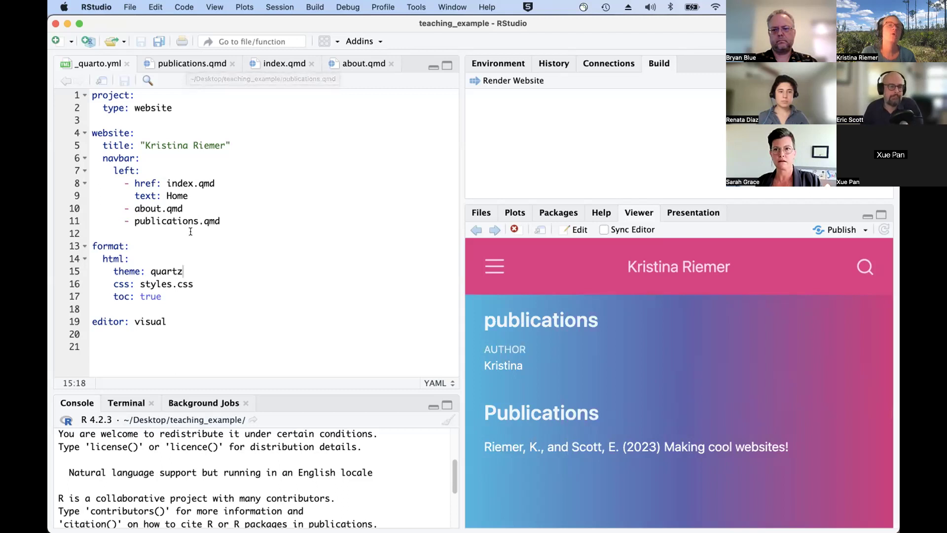
Step: Open publications.qmd and highlight the first-level heading "Publications" to compare it with the rendered page
click(183, 63)
drag(162, 177, 78, 176)
click(186, 173)
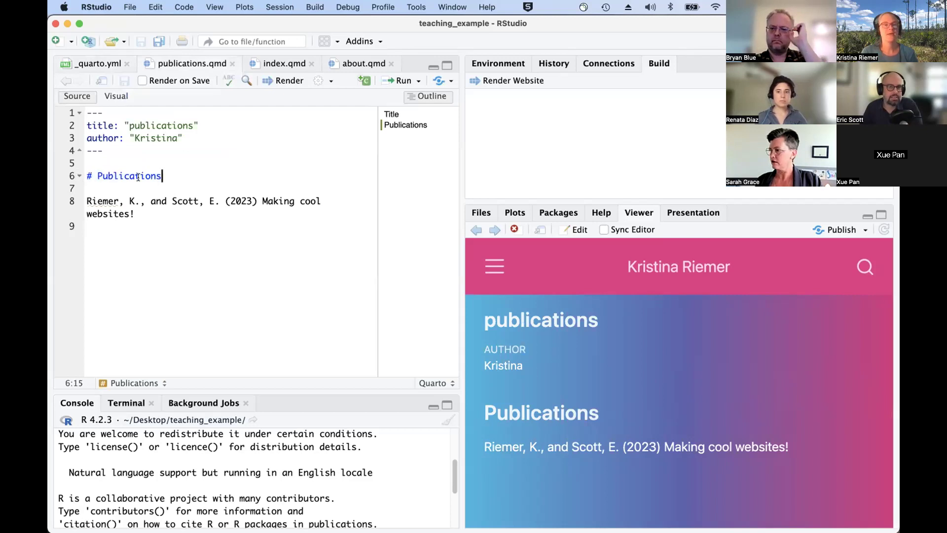
double_click(101, 175)
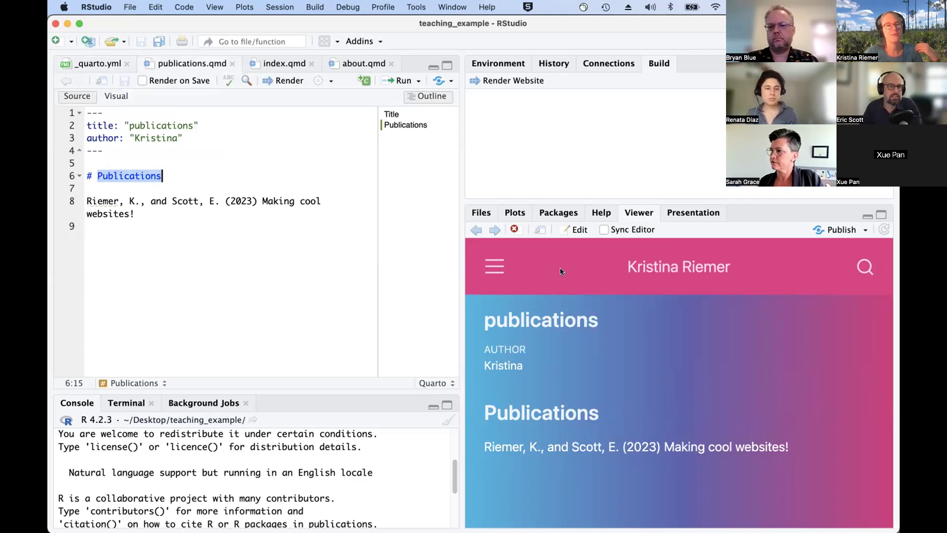
Step: Highlight the index.qmd navbar entry with the text Home in _quarto.yml and view the Home page in the preview
click(106, 62)
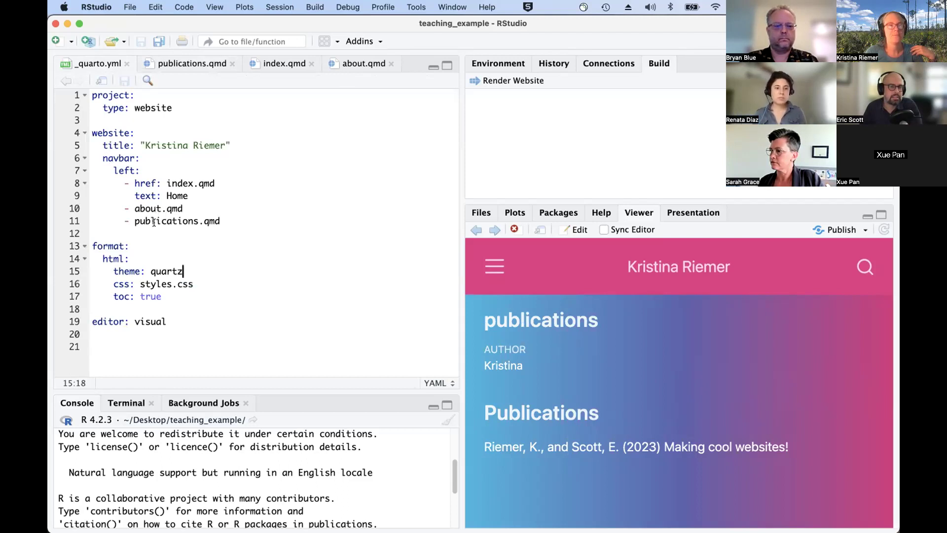
drag(189, 196, 83, 186)
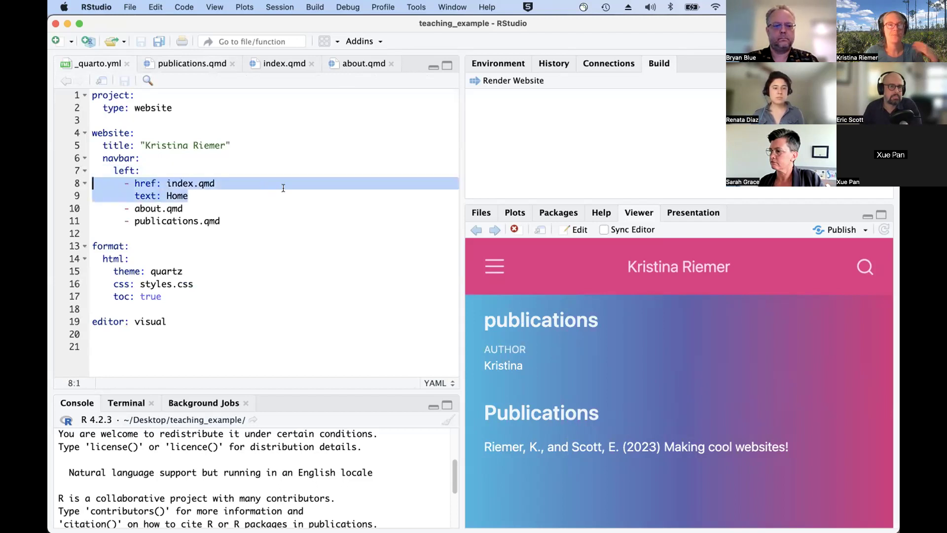
click(495, 270)
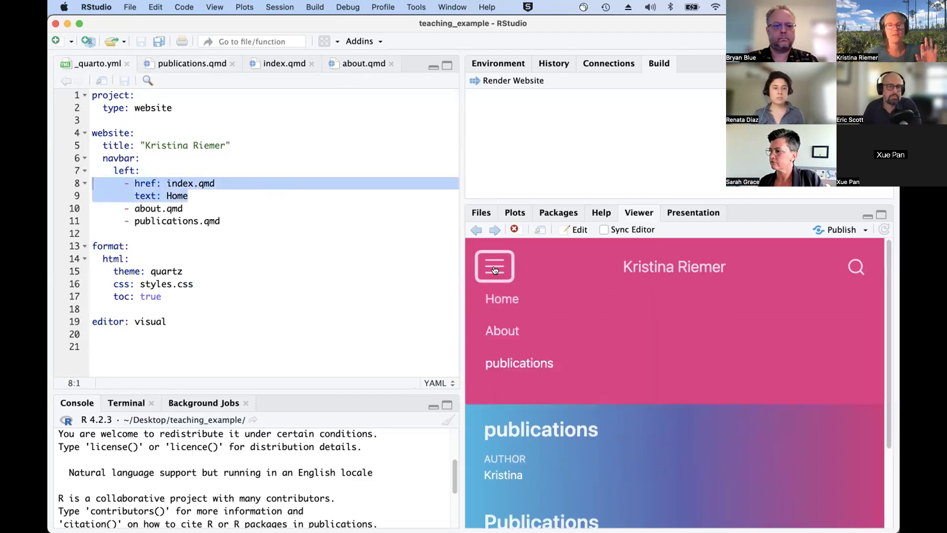
click(503, 298)
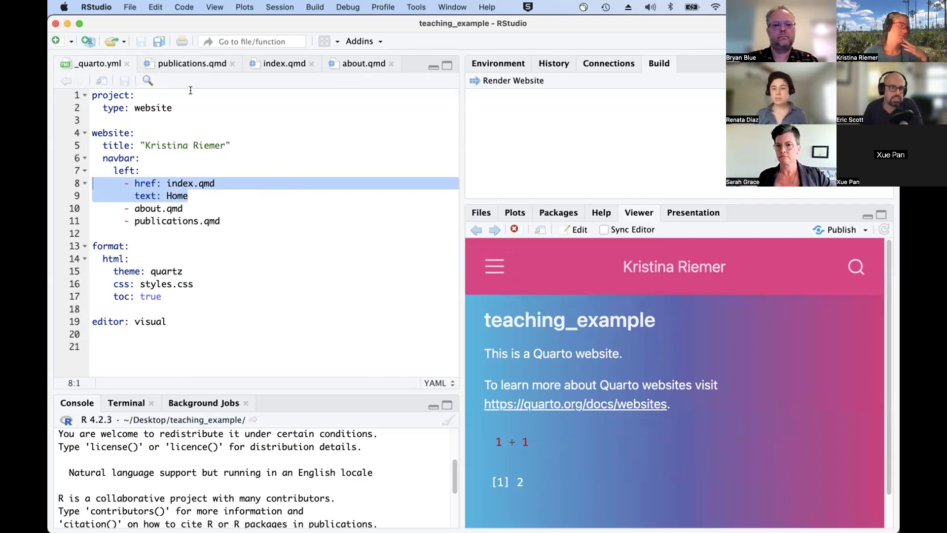
Step: Change the title in the publications.qmd header to "Publications" with a capital P
click(190, 63)
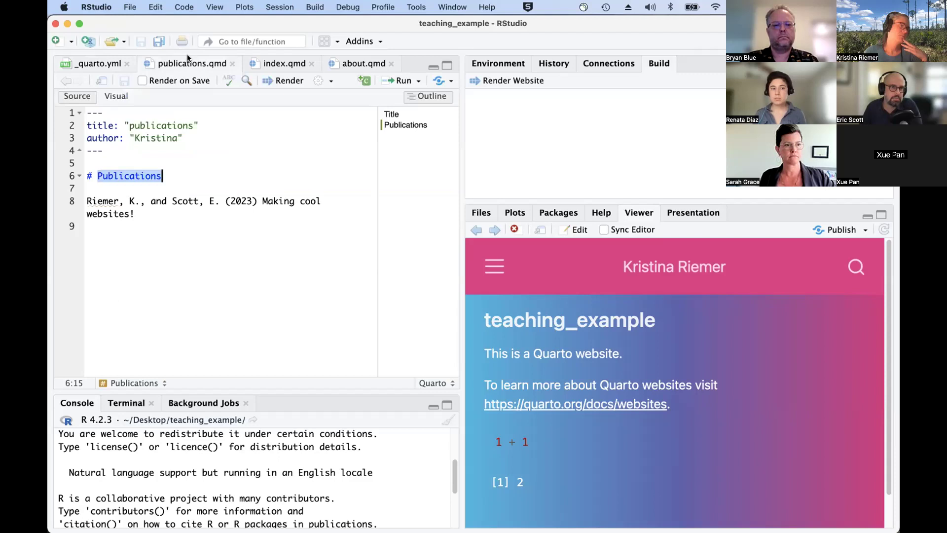
double_click(165, 123)
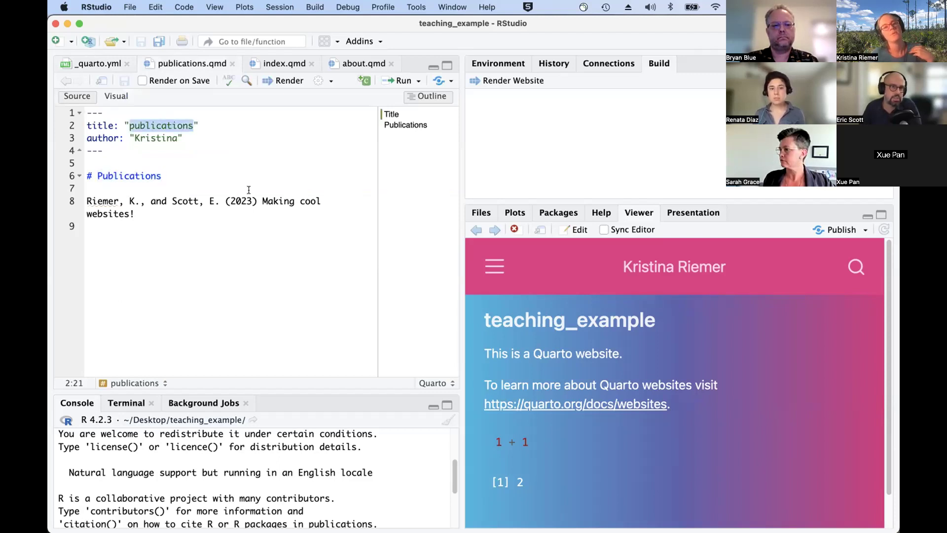
key(BackSpace)
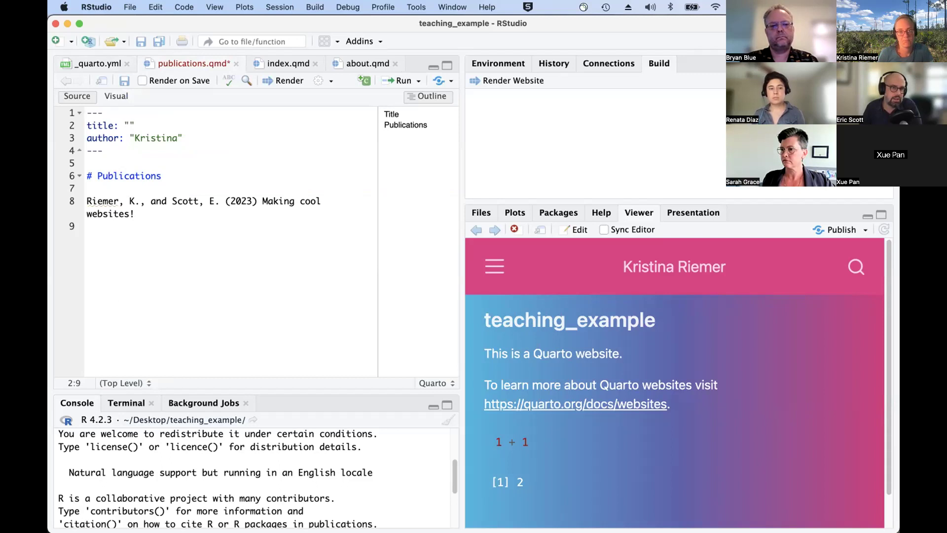
key(super+z)
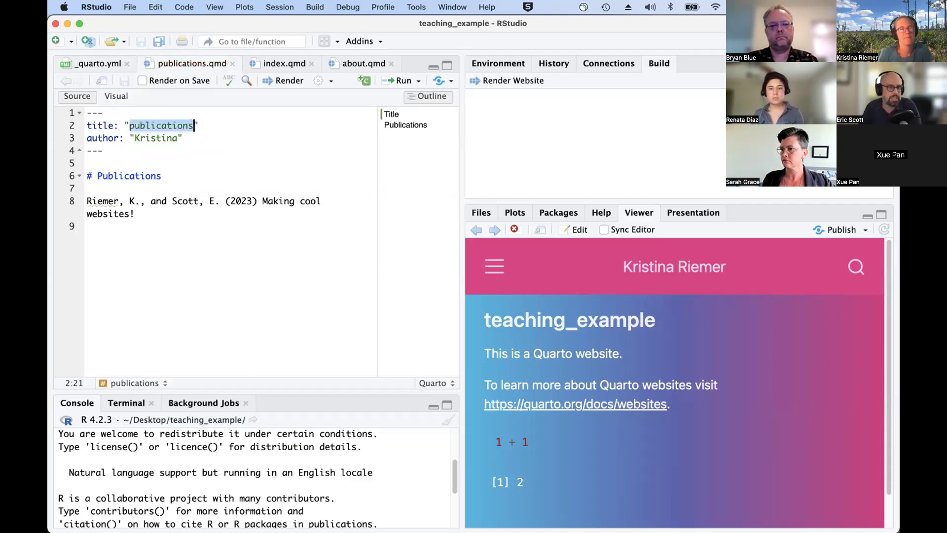
text(Publications)
Step: Delete the "# Publications" heading and its extra blank line from publications.qmd, and save the file
key(Down)
key(Down)
key(Down)
key(Down)
key(super+shift+Left)
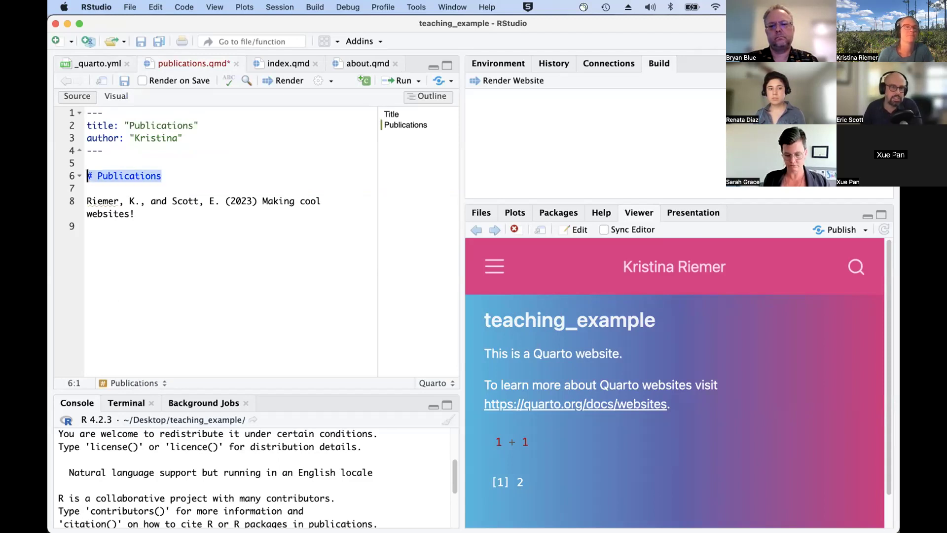
key(BackSpace)
key(BackSpace)
key(BackSpace)
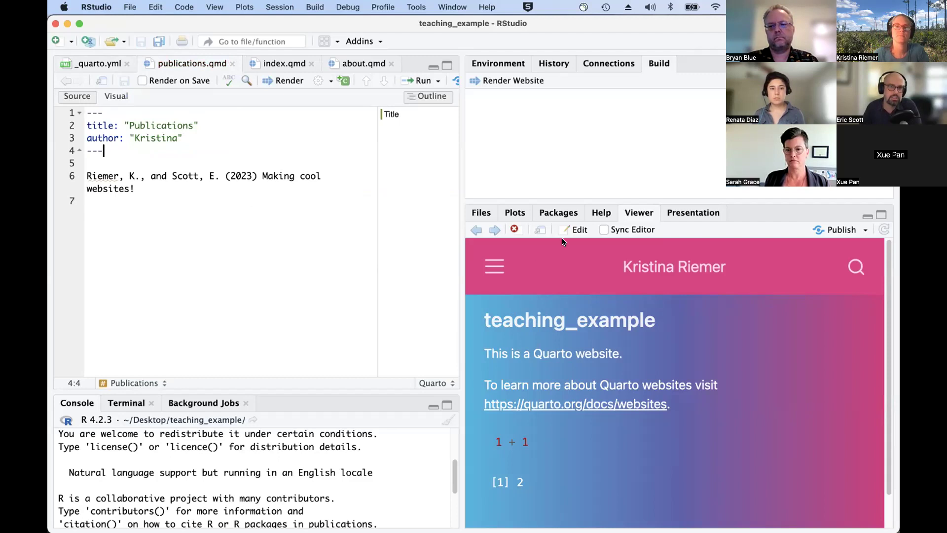
Step: View the updated Publications page in the preview and check its name in the site's navigation
click(495, 266)
click(511, 361)
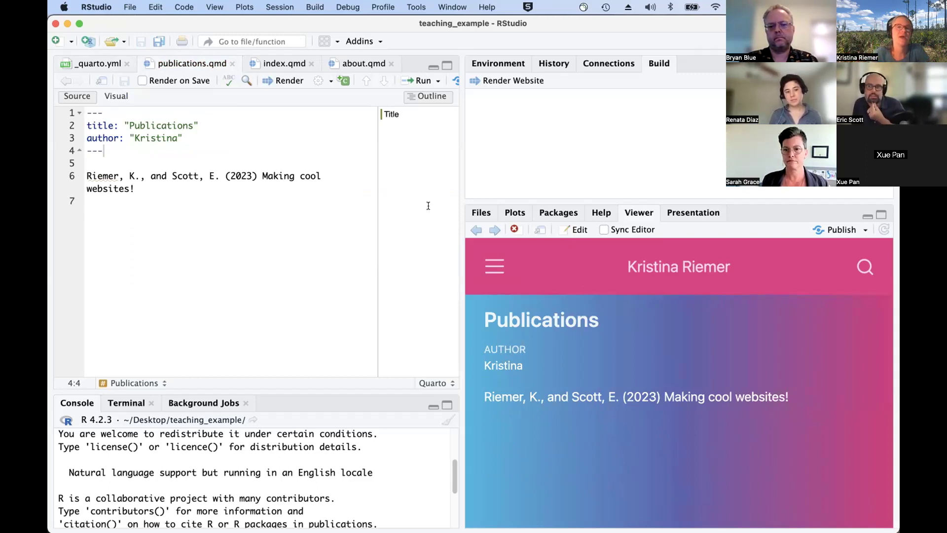
click(494, 267)
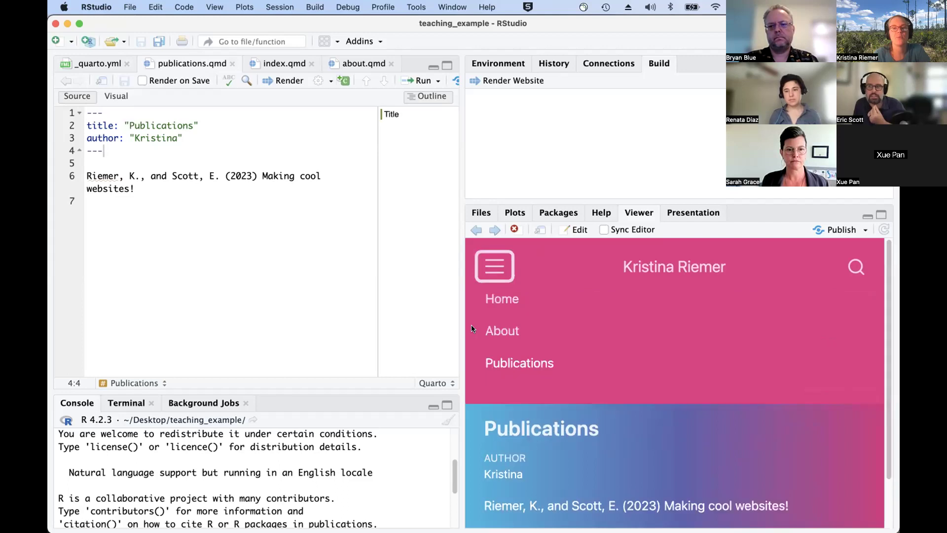
Step: Add a "# Here's some papers" heading above the citation in publications.qmd, set off by blank lines
click(526, 361)
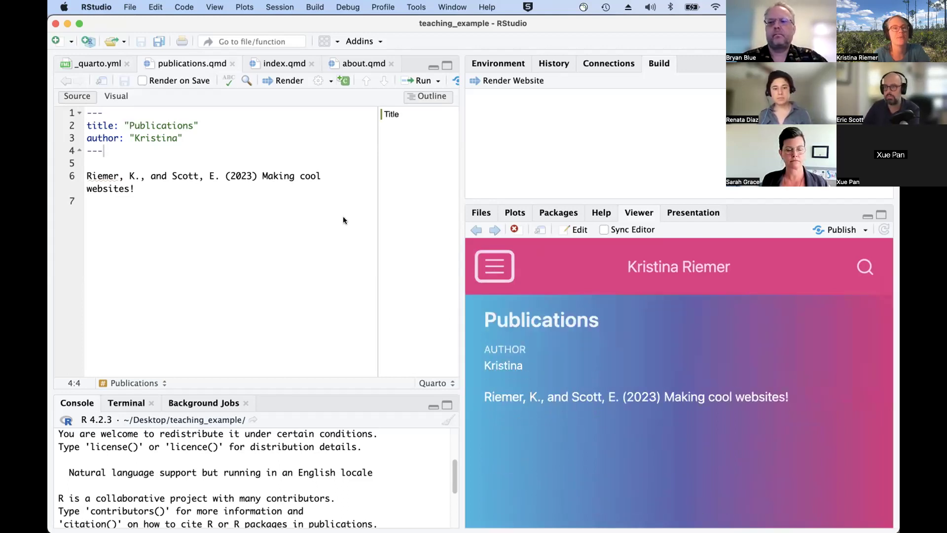
drag(601, 335, 478, 316)
click(219, 214)
click(145, 158)
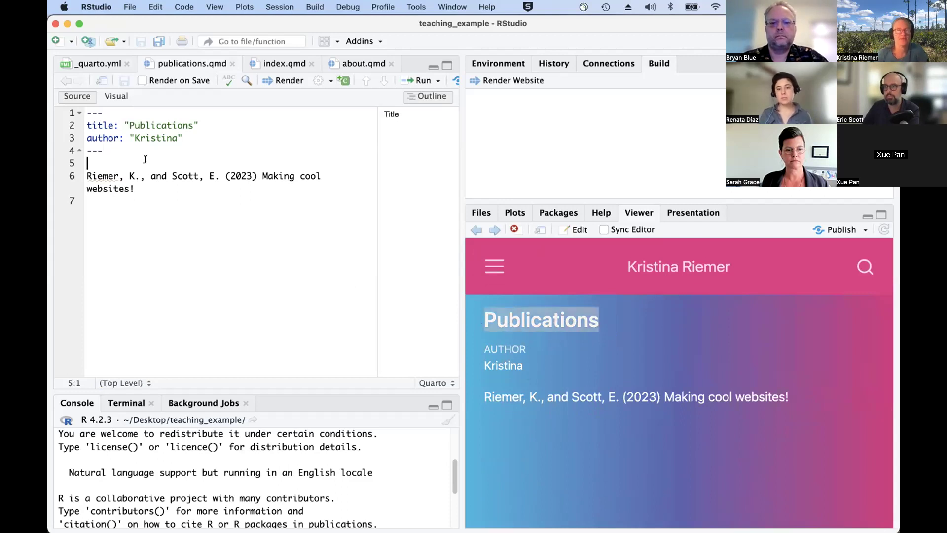
key(Return)
key(Up)
key(Return)
text(# )
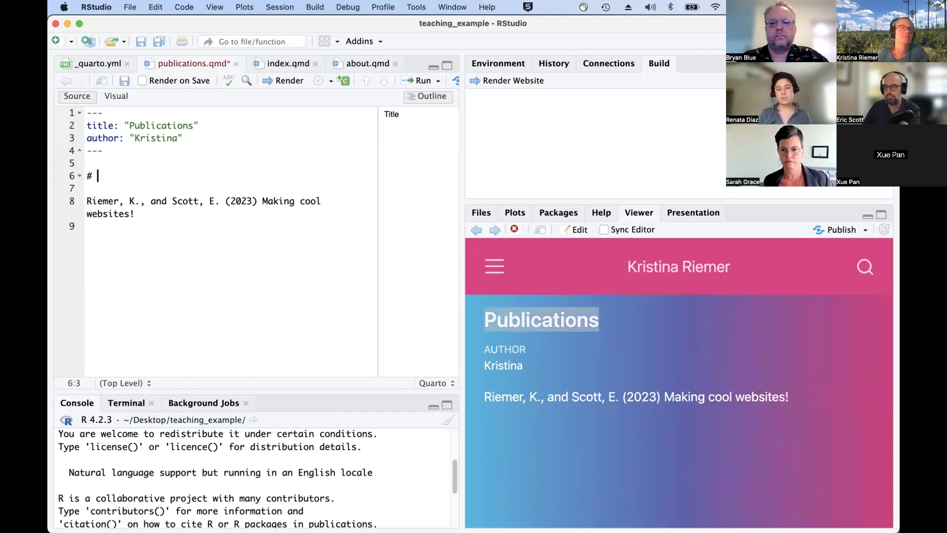
text(Here's some papers)
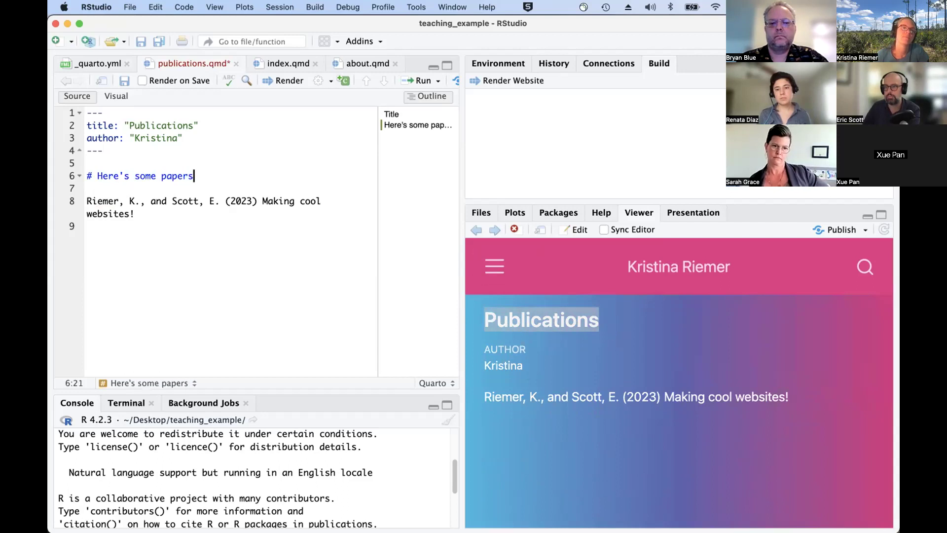
Step: Delete the author line from the publications.qmd header and save the file
key(Up)
key(Up)
key(Up)
key(Home)
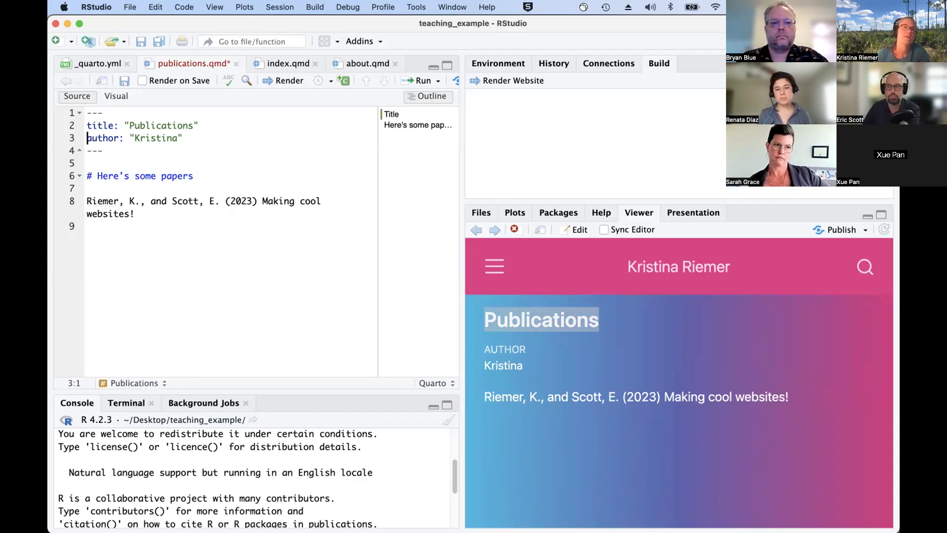
key(shift+End)
key(Delete)
key(BackSpace)
key(ctrl+s)
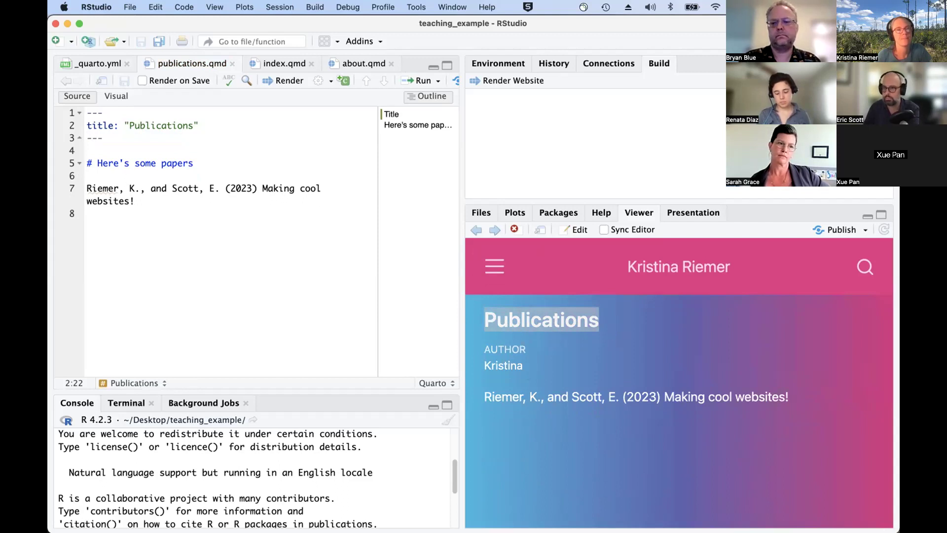
Step: Reload the Publications page from the preview's site navigation to check its updated header and new heading
drag(108, 139, 90, 114)
click(169, 173)
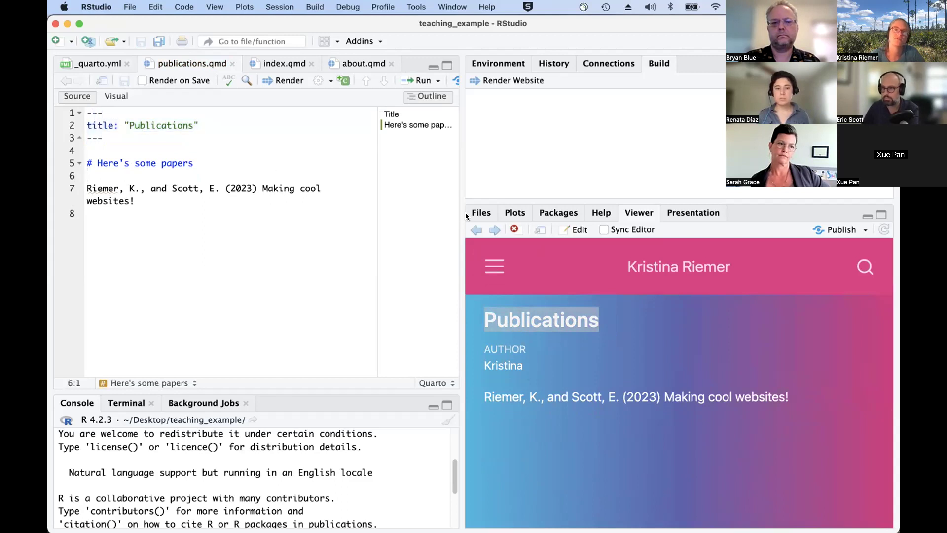
click(508, 285)
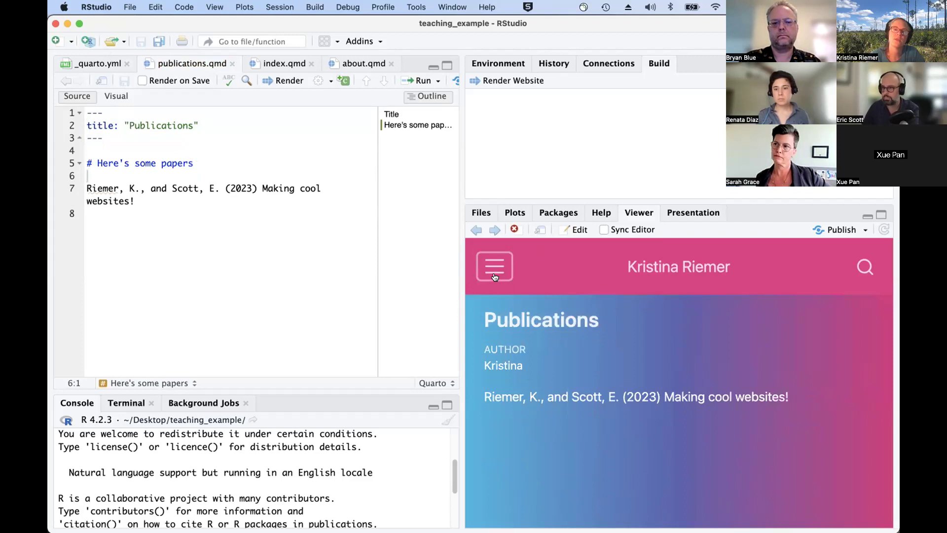
click(495, 277)
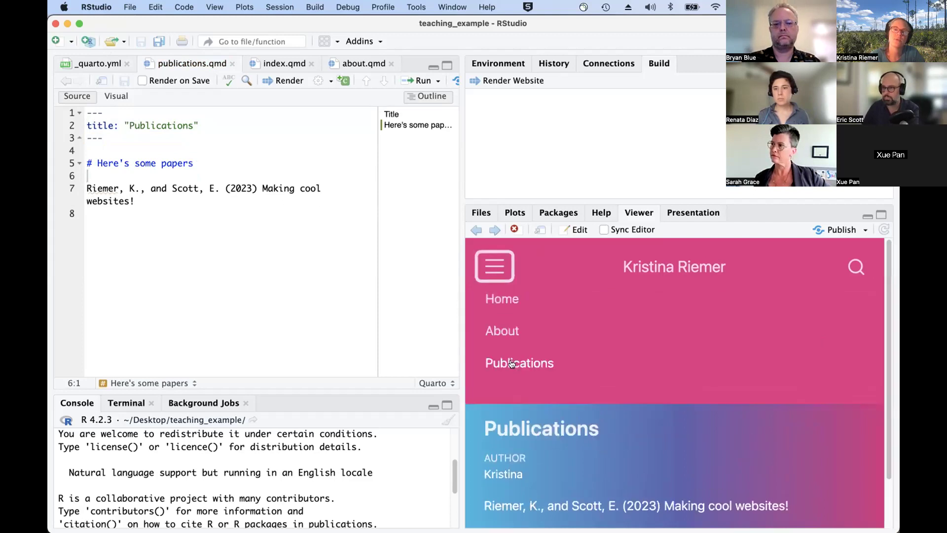
click(542, 367)
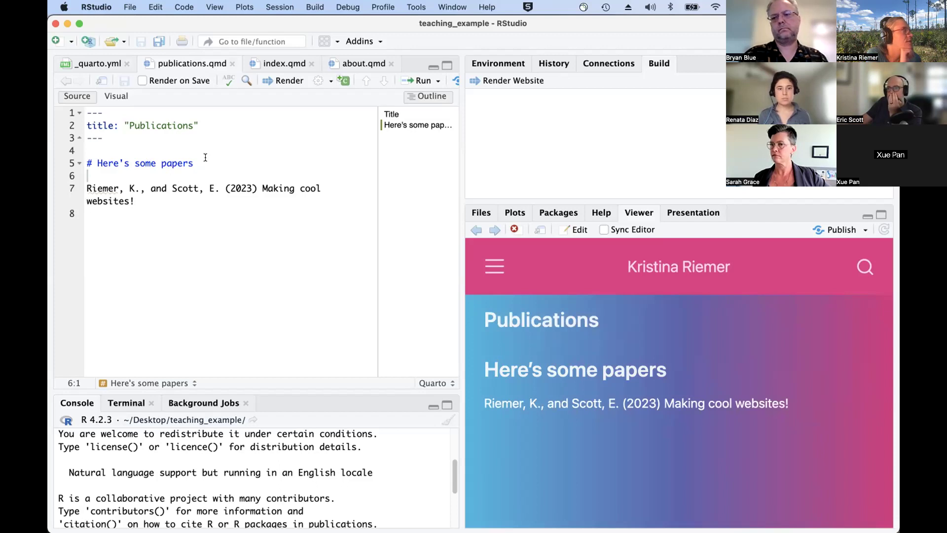
Step: Highlight the theme value in _quarto.yml, and switch to Firefox to look at the Quartz theme on Bootswatch
click(95, 61)
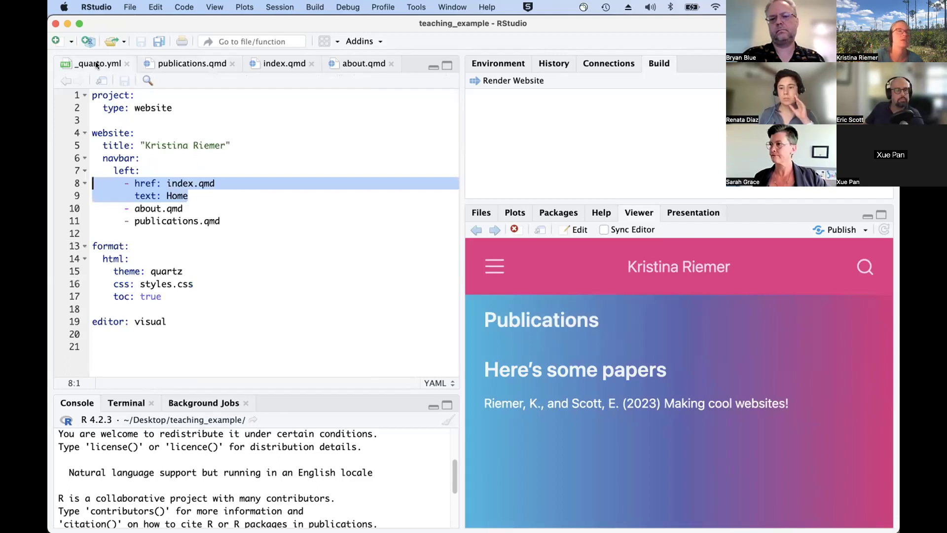
click(216, 249)
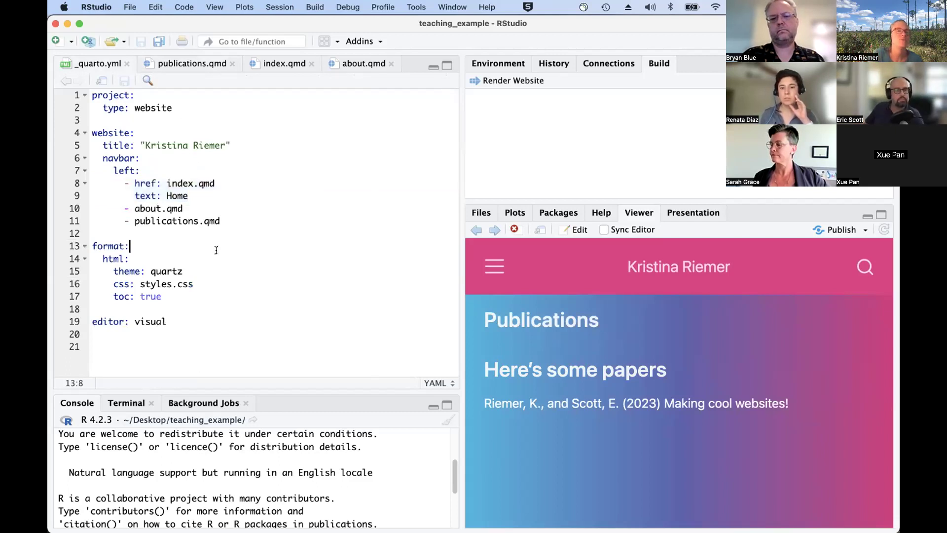
click(185, 271)
drag(164, 269, 150, 271)
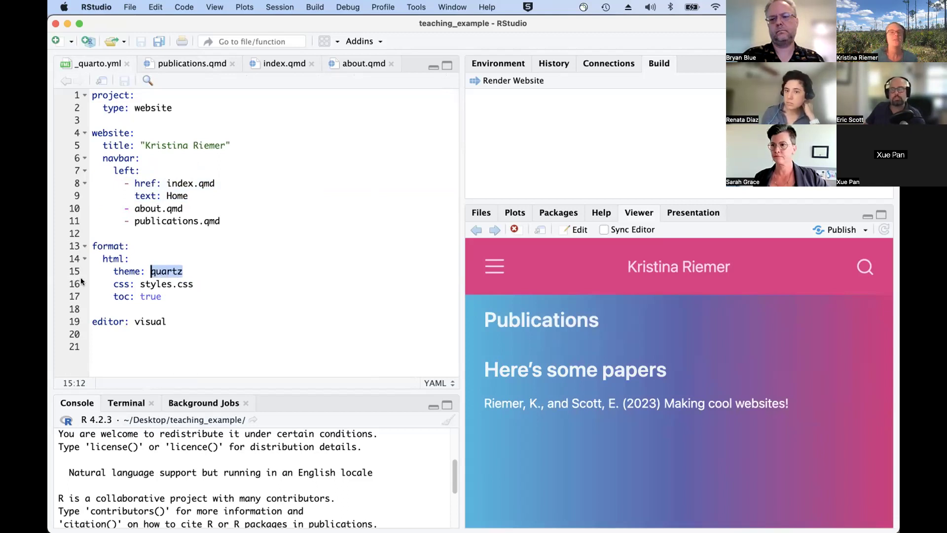
key(ctrl+Up)
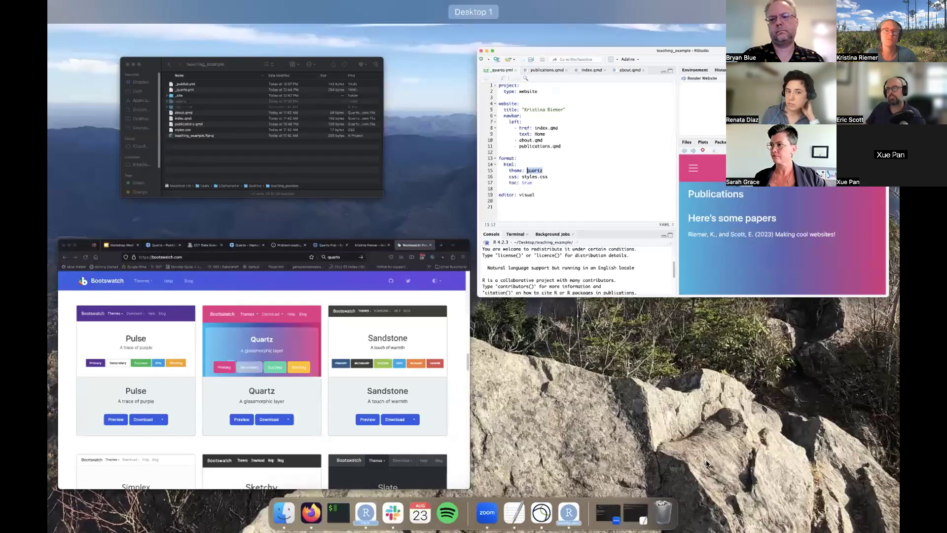
click(440, 382)
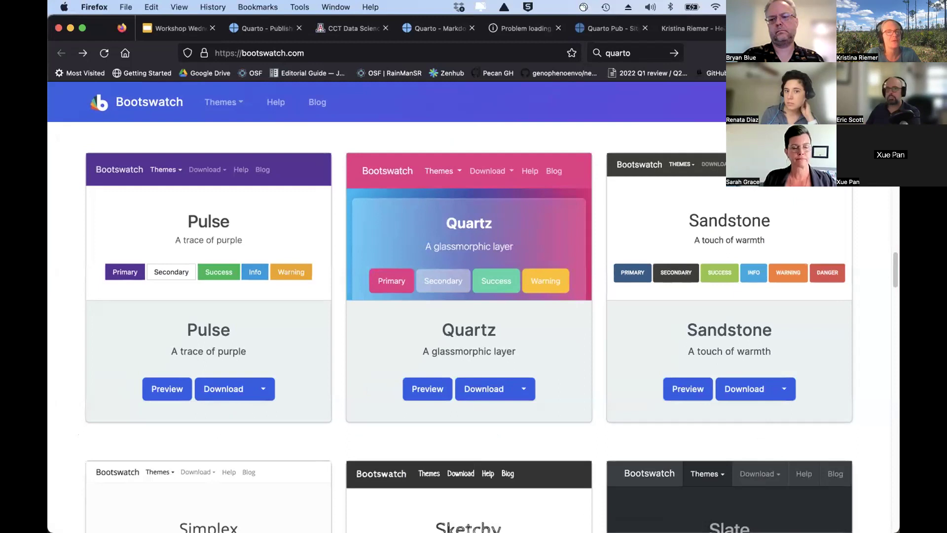
Step: Switch to RStudio, set the HTML theme in _quarto.yml to Cosmo, and save the file
key(ctrl+Up)
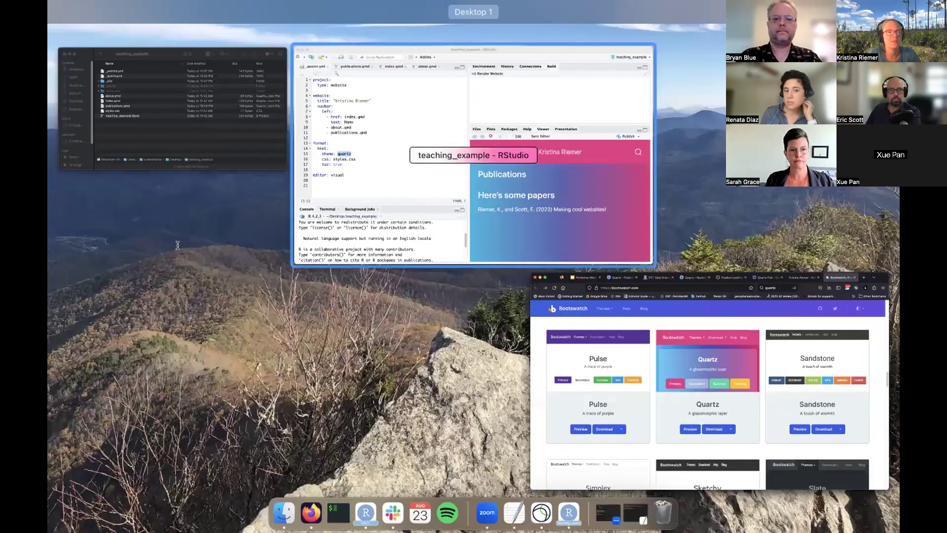
click(155, 266)
text(Cosmo)
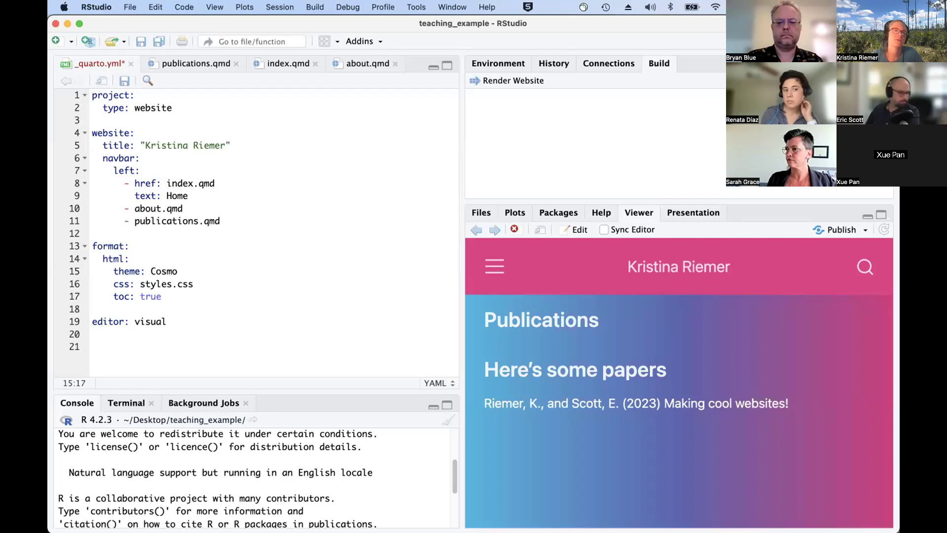
key(super+s)
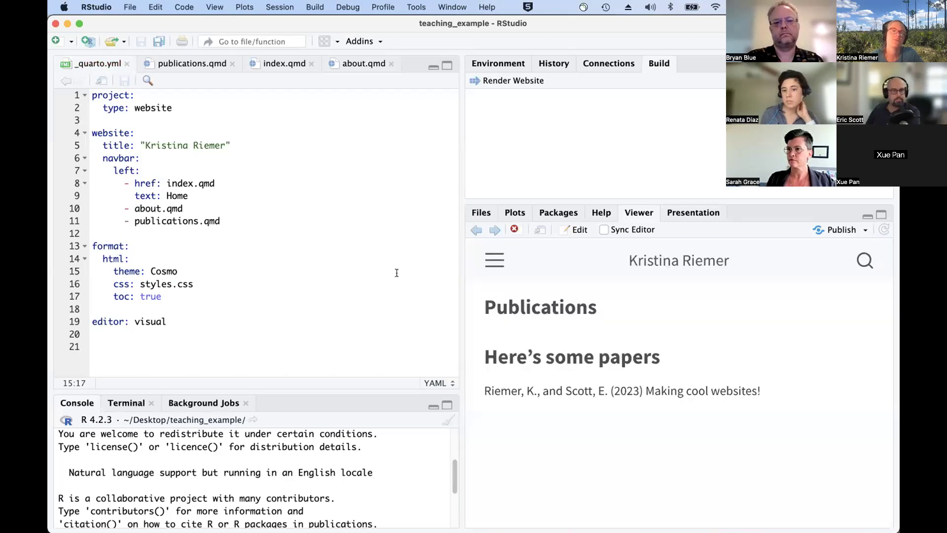
Step: Set the HTML theme in _quarto.yml back to quartz and save the file
click(156, 270)
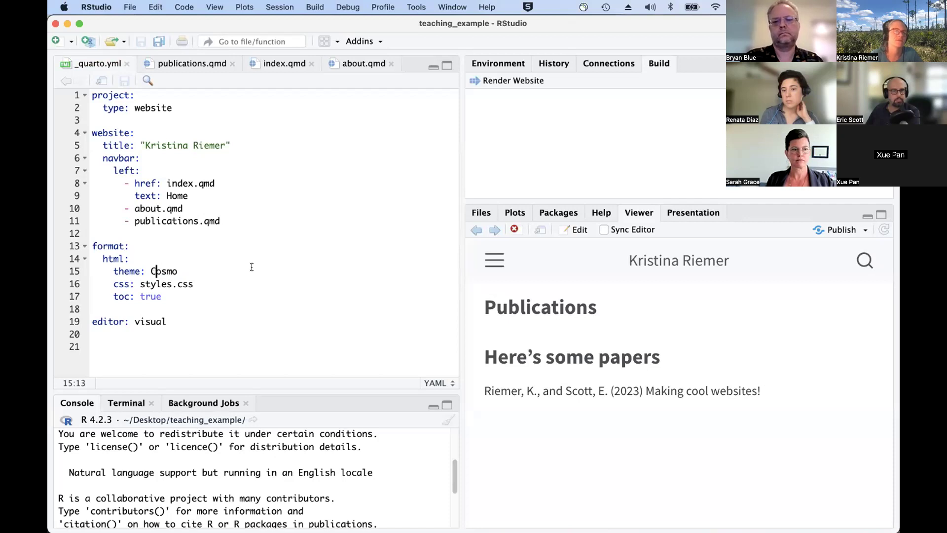
key(Left)
key(alt+shift+Right)
text(quartz)
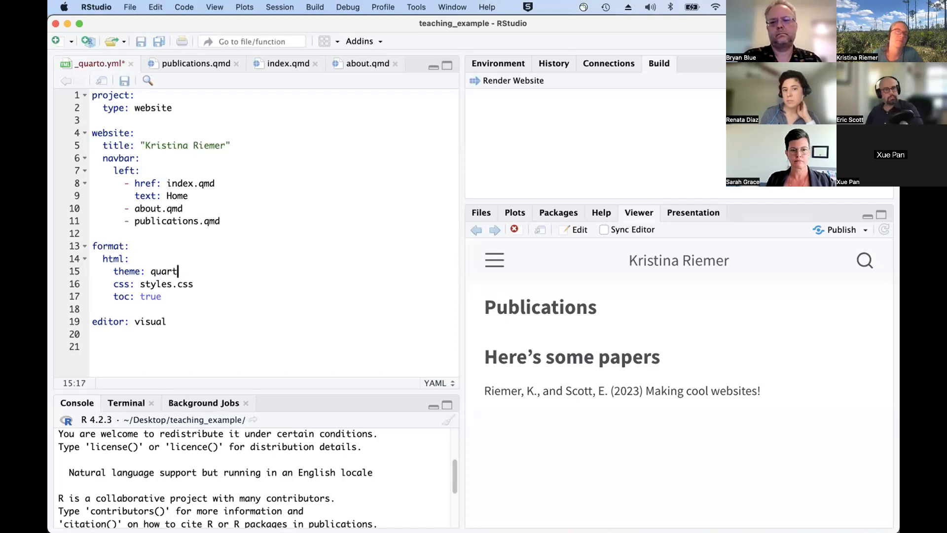
key(super+s)
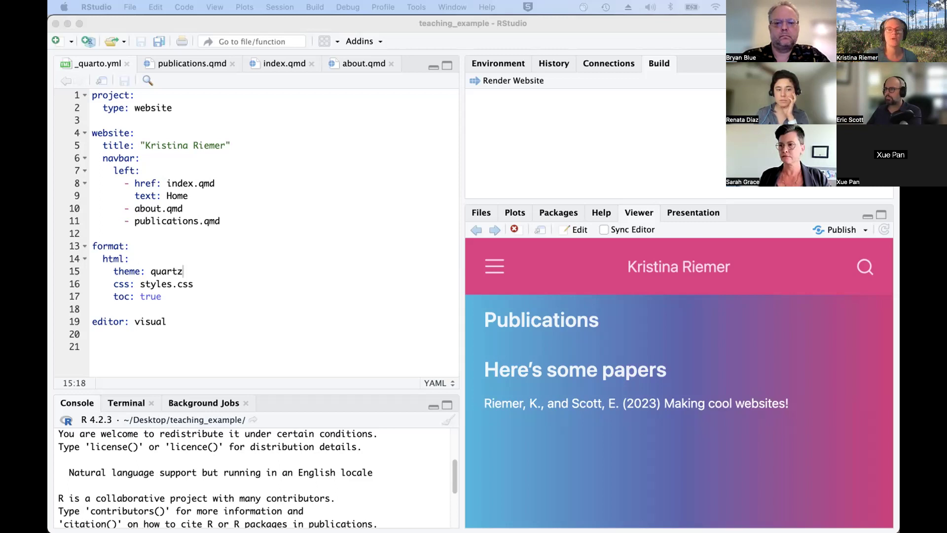
Step: Switch to Firefox and review the built-in about-page templates in the Quarto documentation, including the trestles preview
key(ctrl+Up)
click(394, 350)
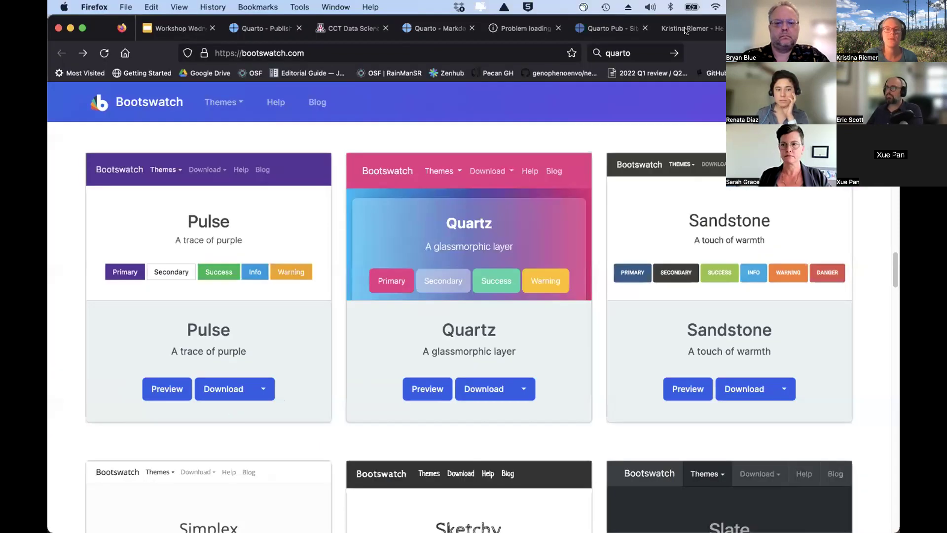
click(685, 29)
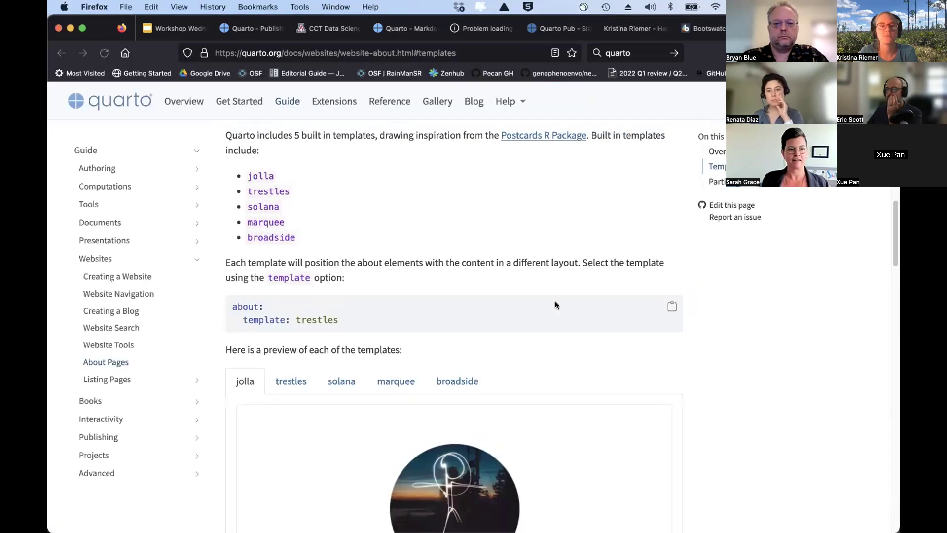
scroll(711, 310, up, 8)
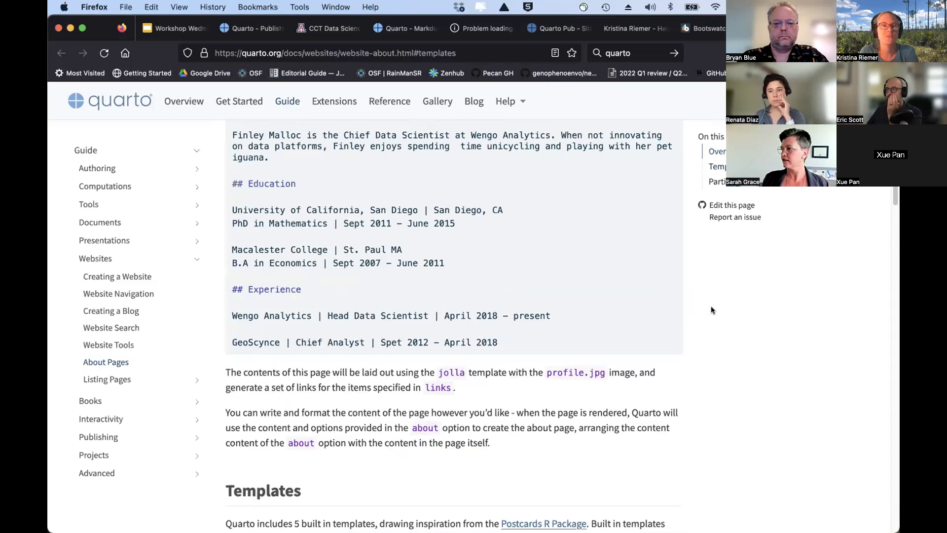
scroll(711, 310, down, 5)
scroll(711, 309, down, 5)
scroll(711, 309, up, 4)
scroll(711, 310, down, 1)
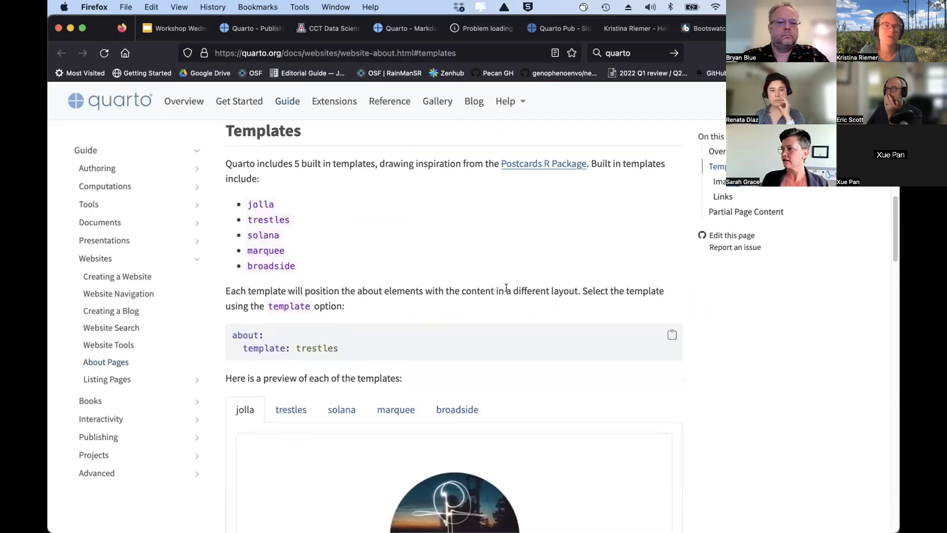
scroll(506, 287, down, 5)
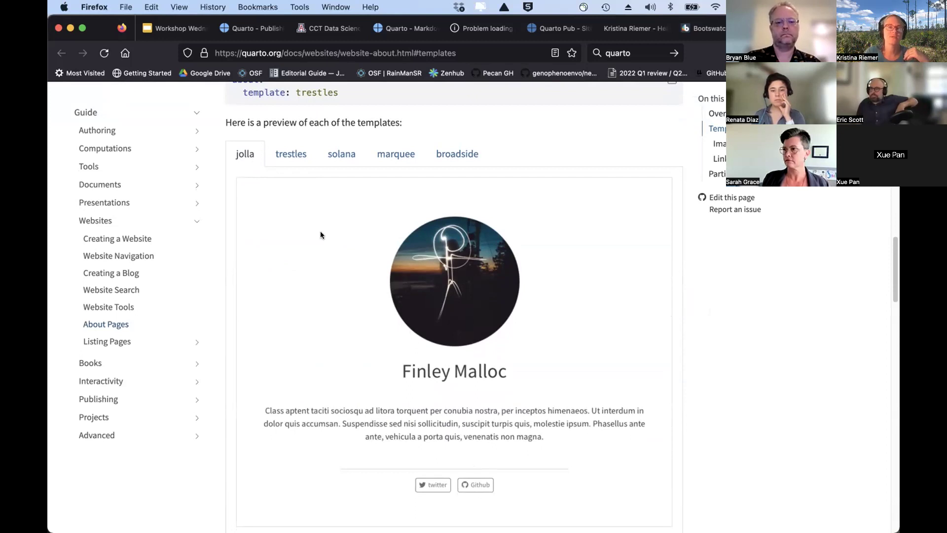
click(290, 154)
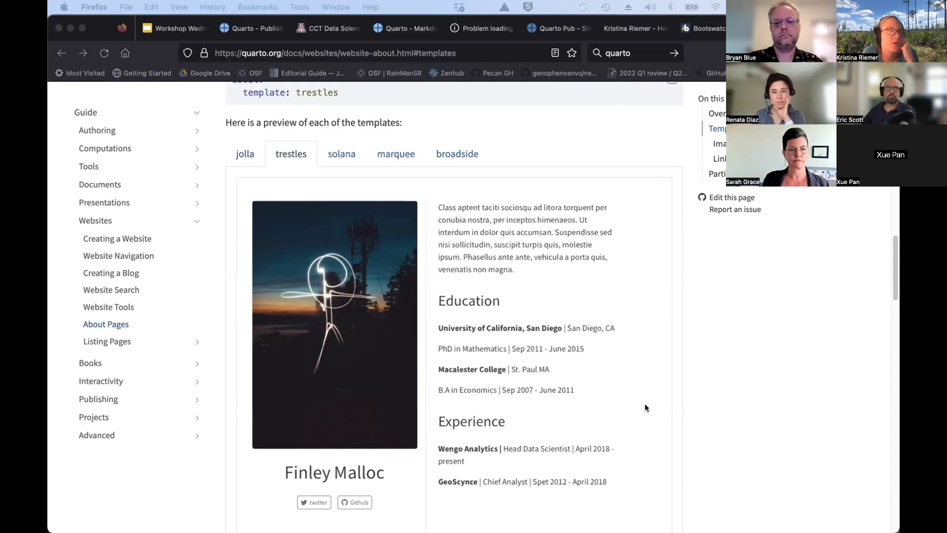
Step: Switch to RStudio, open index.qmd, and place the cursor at the end of the header's title line
key(ctrl+Up)
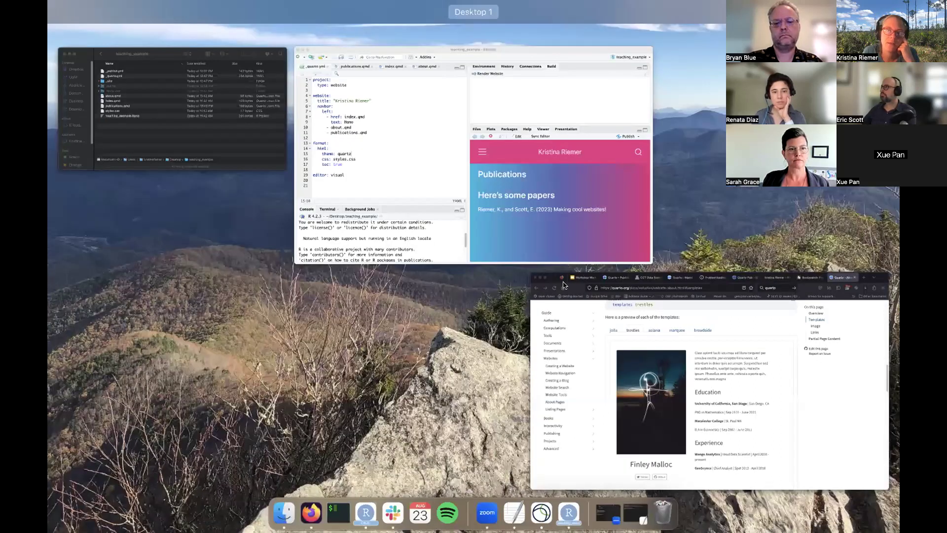
click(489, 195)
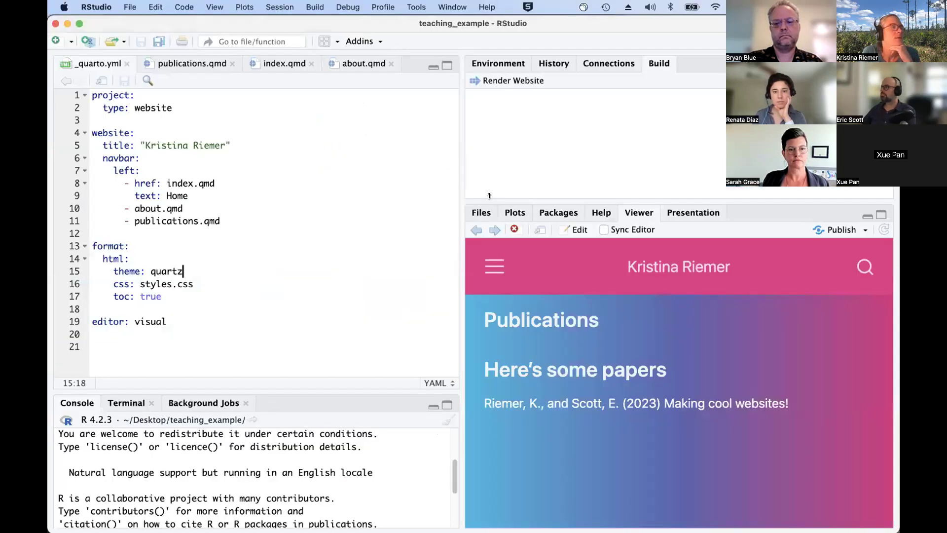
click(281, 64)
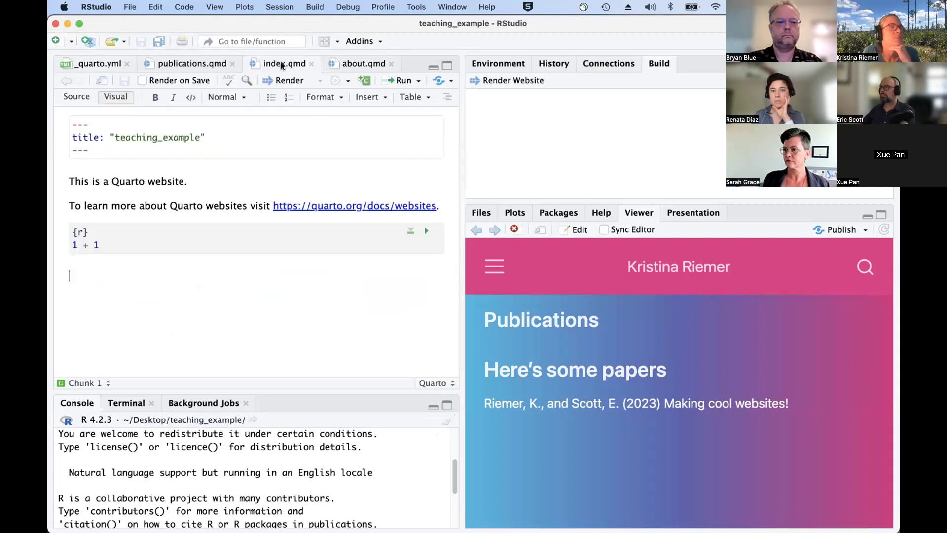
click(222, 140)
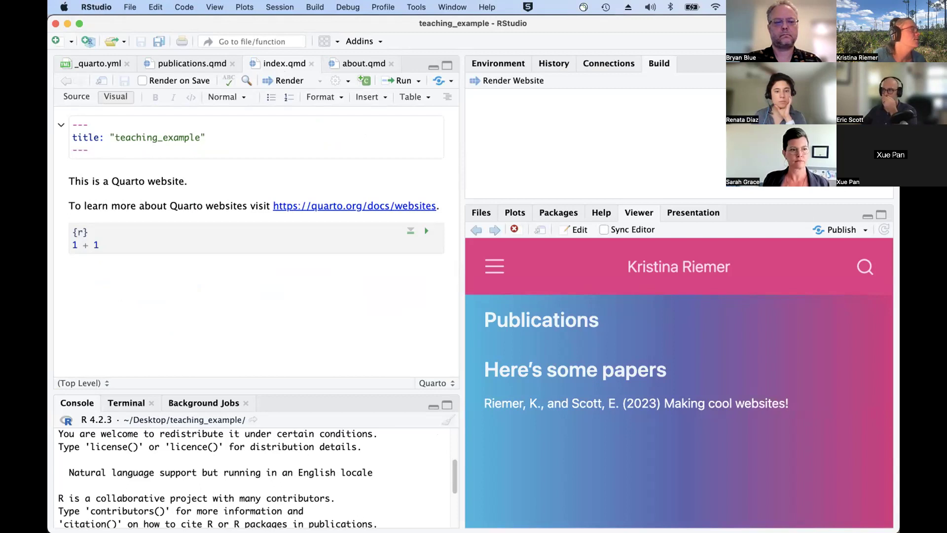
Step: Switch to Firefox and examine the example YAML header with the jolla template in Quarto's About Pages documentation
key(super+Tab)
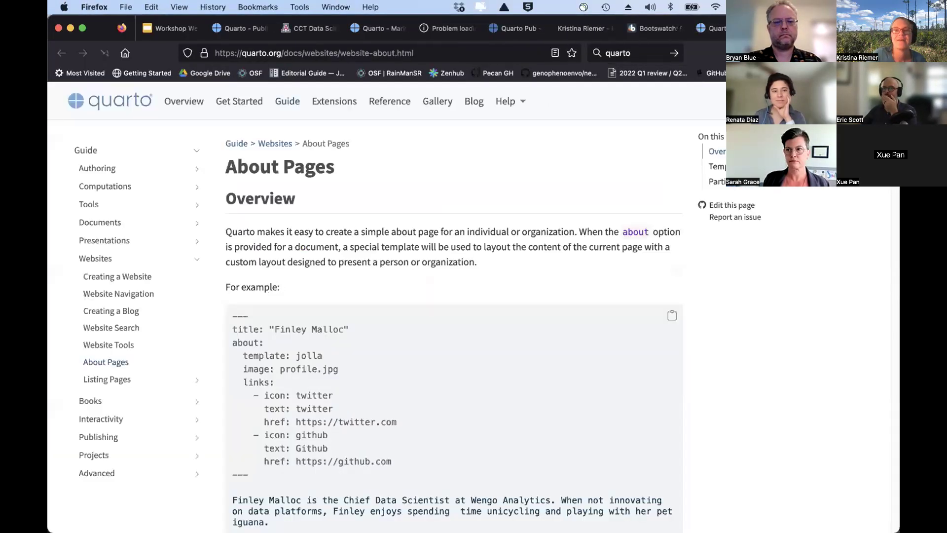
drag(789, 28, 436, 112)
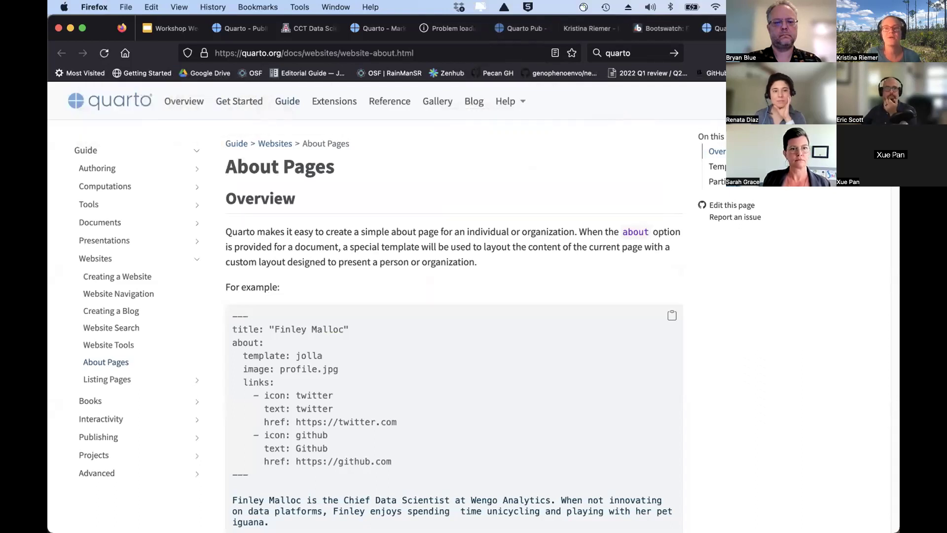
scroll(418, 266, down, 2)
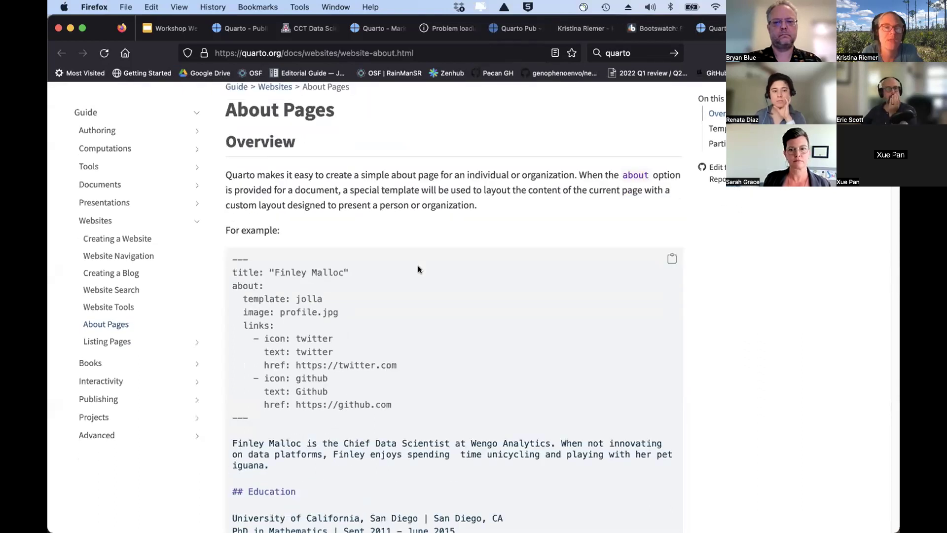
scroll(418, 269, down, 3)
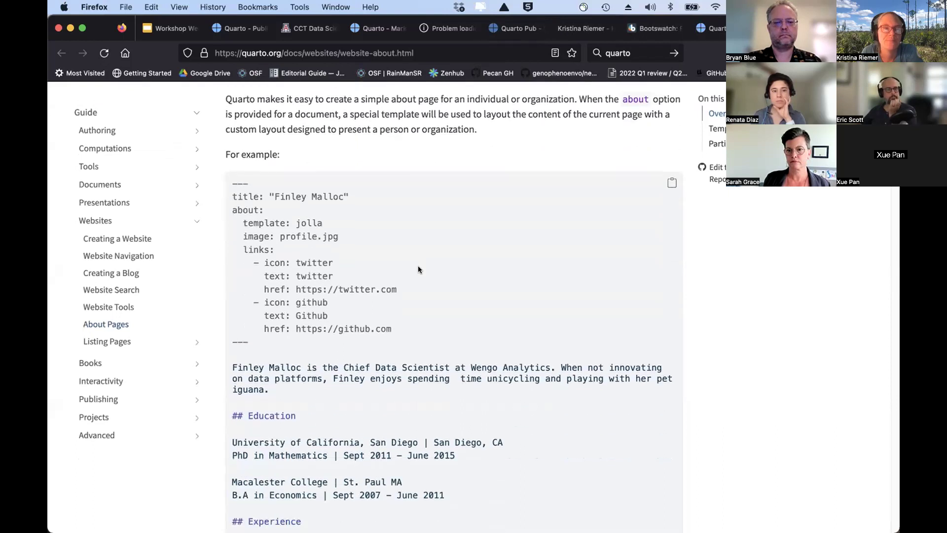
Step: Examine the about and template lines in the example YAML header and switch to RStudio
drag(344, 219, 311, 214)
click(311, 214)
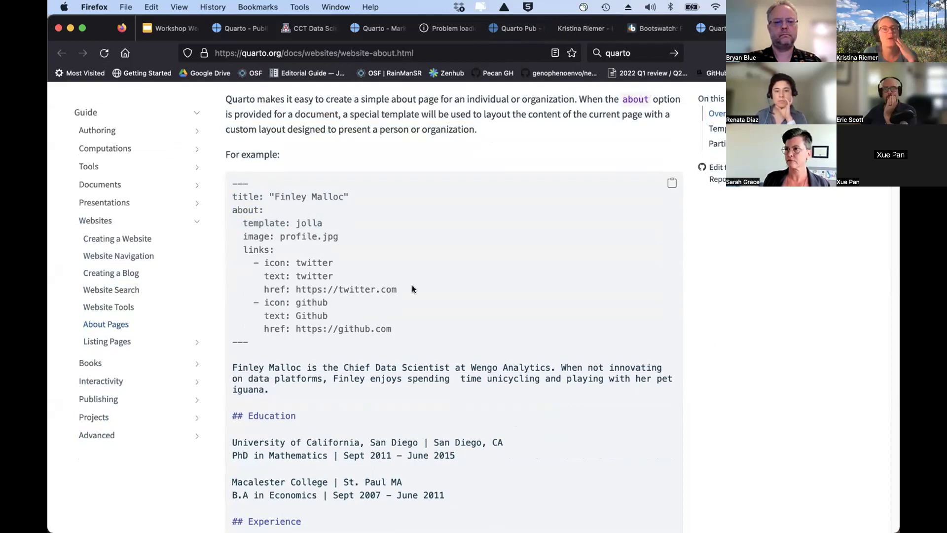
scroll(269, 223, down, 2)
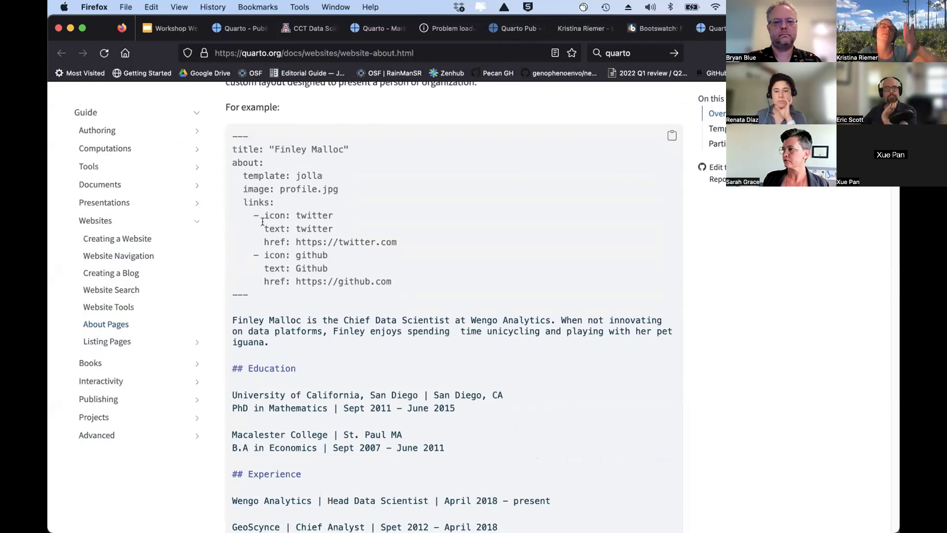
drag(232, 159, 338, 171)
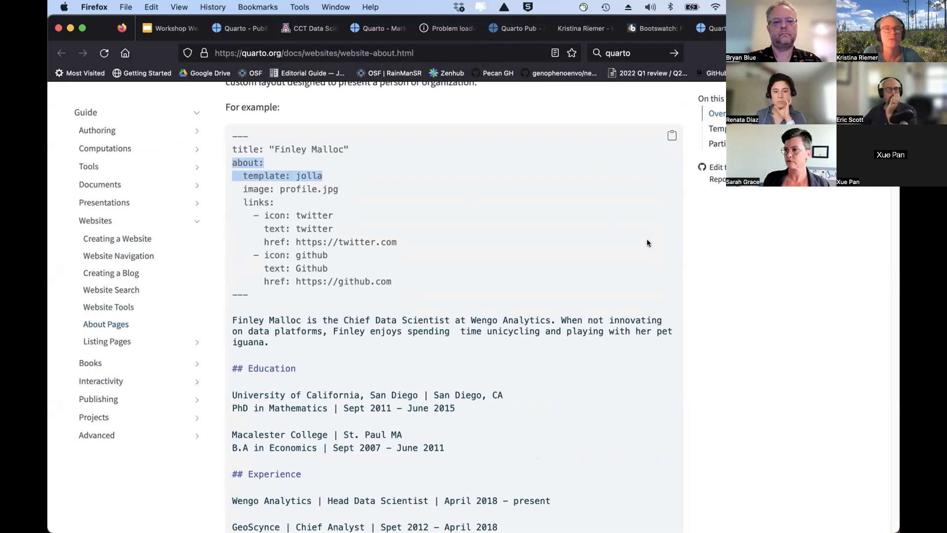
click(753, 269)
key(ctrl+Up)
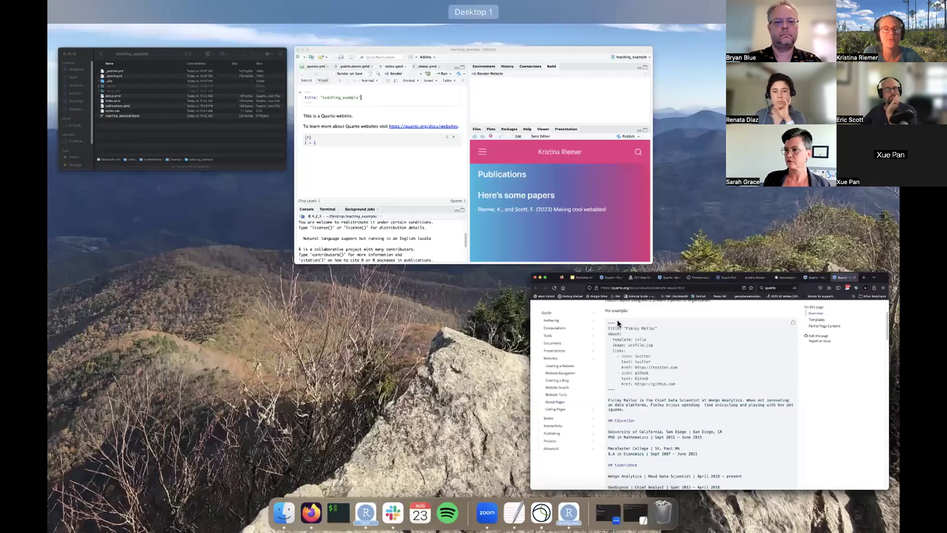
click(469, 196)
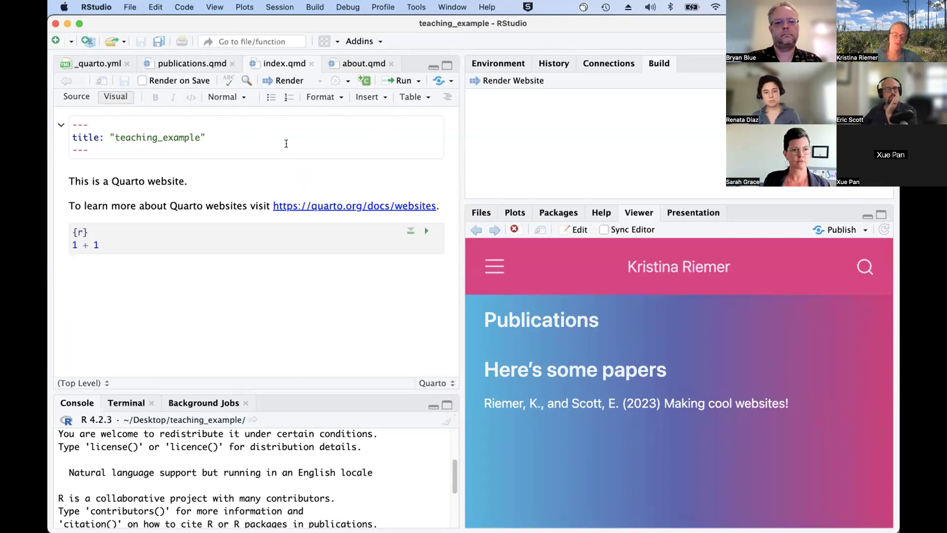
Step: Add an empty about: key below the title in the index.qmd header and save the file
key(Return)
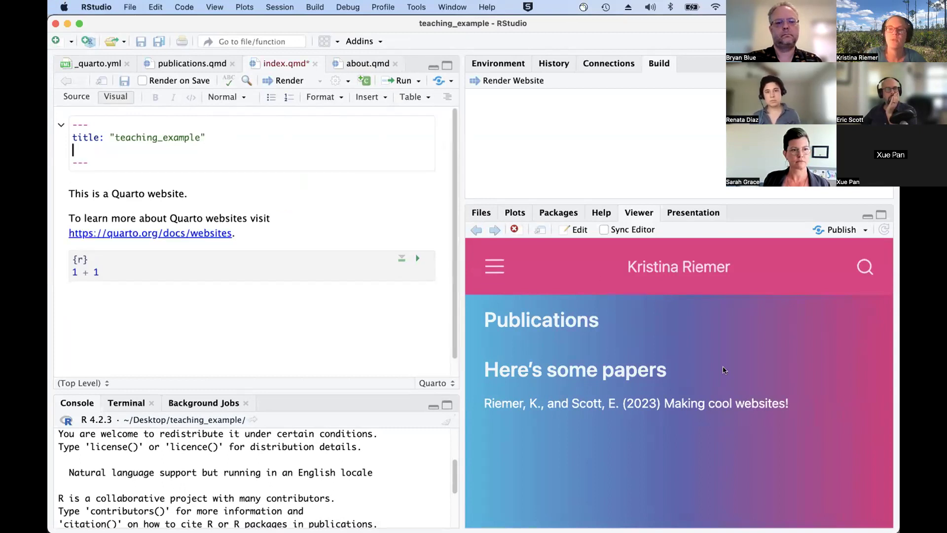
key(ctrl+Up)
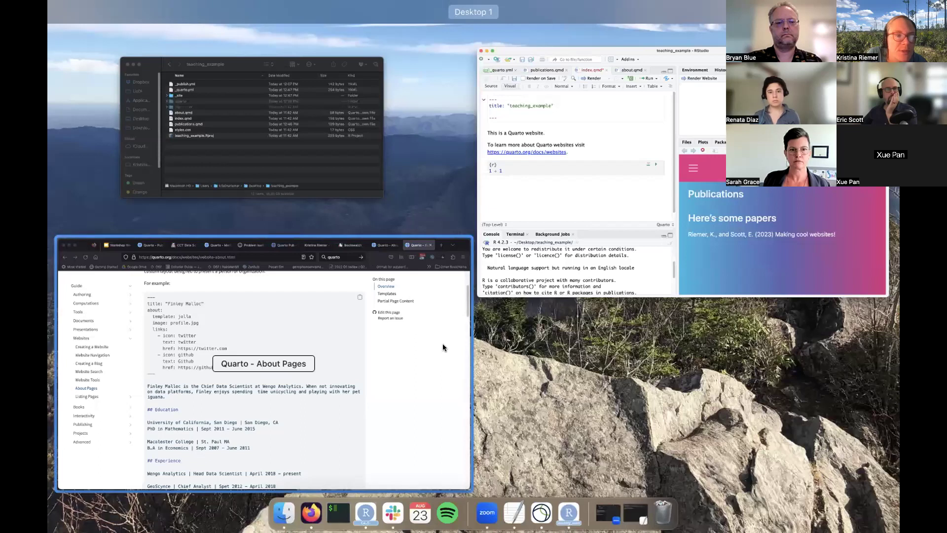
key(Escape)
text(qbout:)
key(Return)
text(execute:)
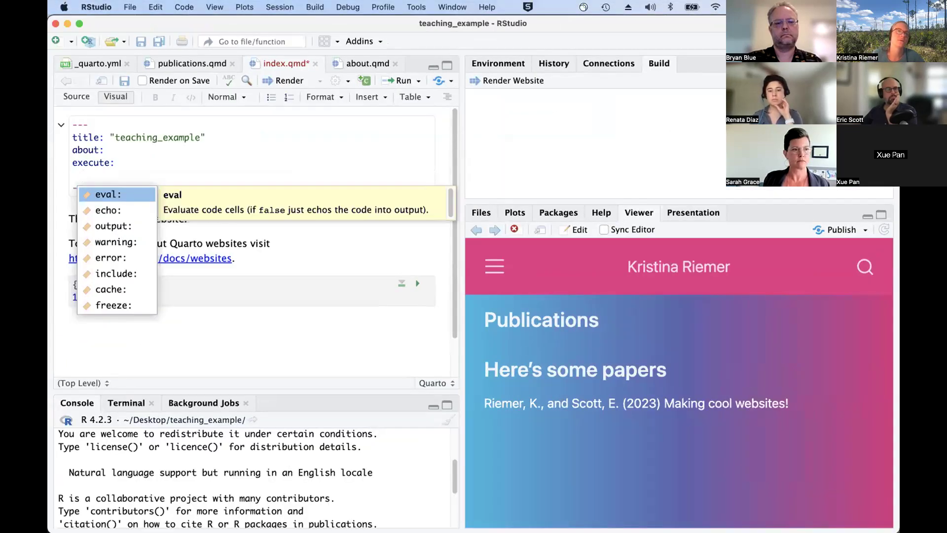
key(Escape)
key(BackSpace)
key(BackSpace)
key(BackSpace)
key(BackSpace)
key(BackSpace)
key(BackSpace)
key(BackSpace)
key(BackSpace)
key(BackSpace)
key(BackSpace)
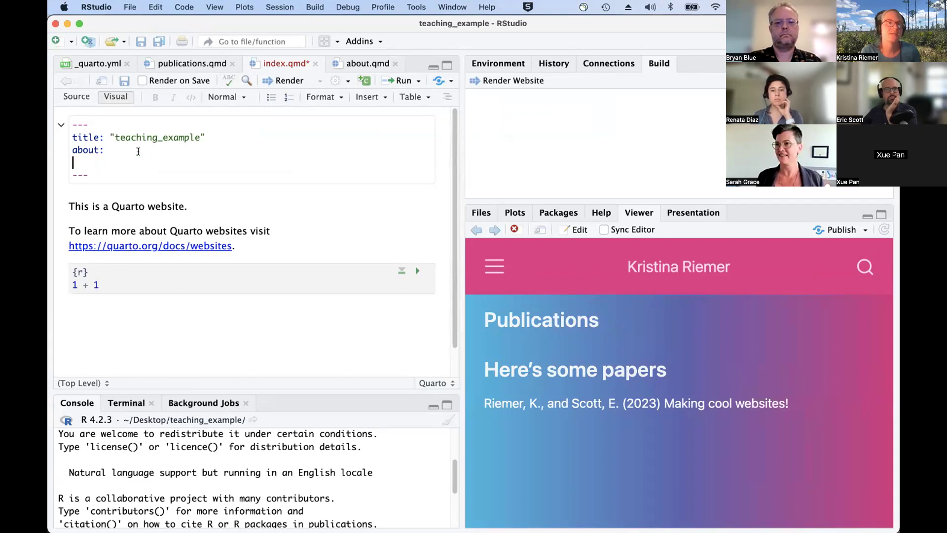
click(123, 80)
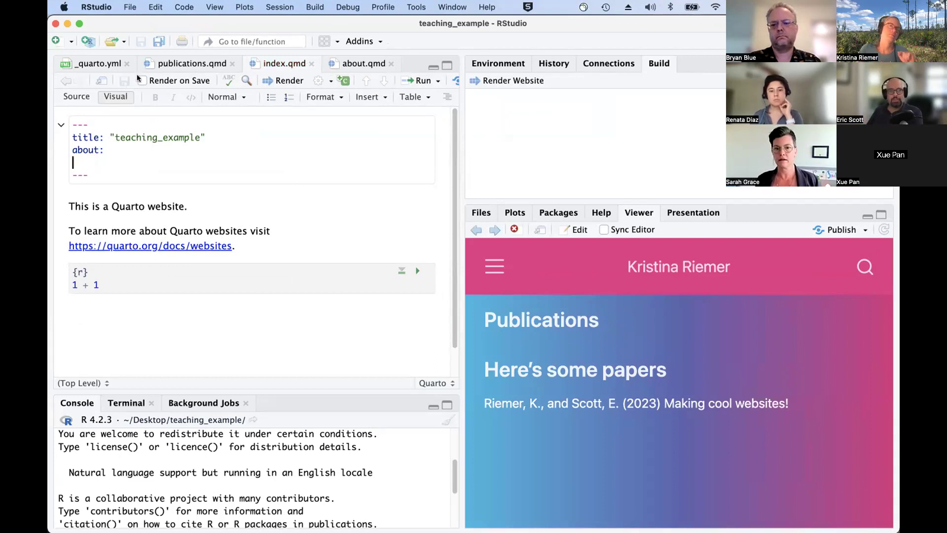
Step: Check the index.qmd navbar entry in _quarto.yml, undo the about: addition in the index.qmd header, and save the file
click(101, 63)
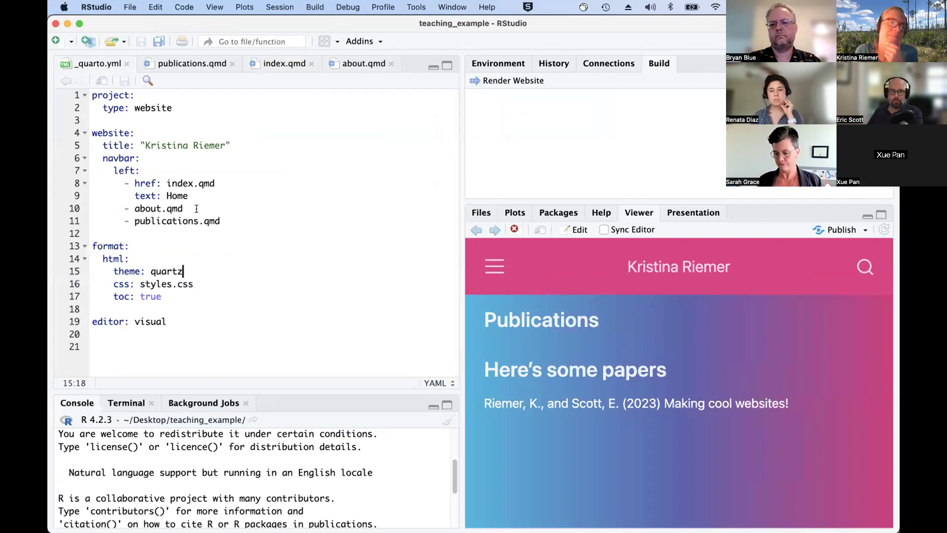
drag(191, 195, 92, 183)
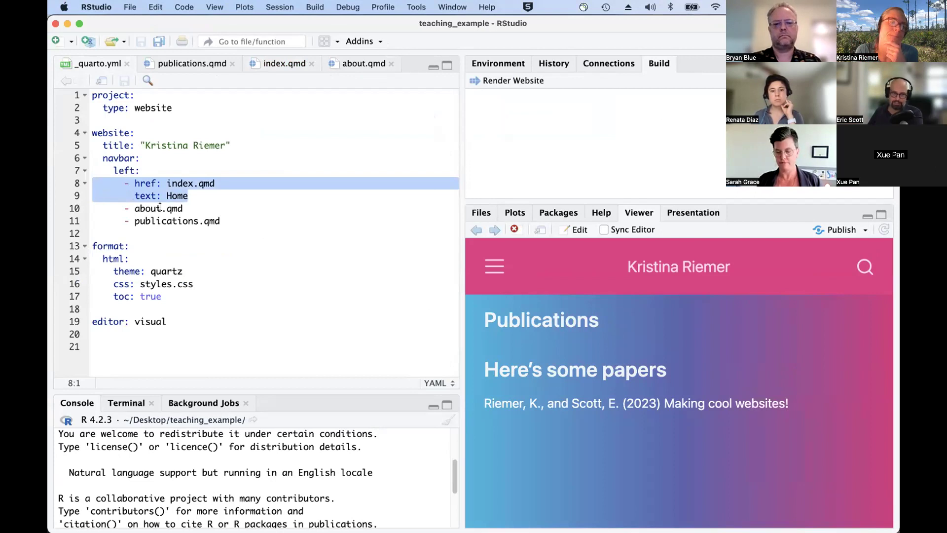
click(281, 59)
key(super+z)
key(super+z)
key(super+z)
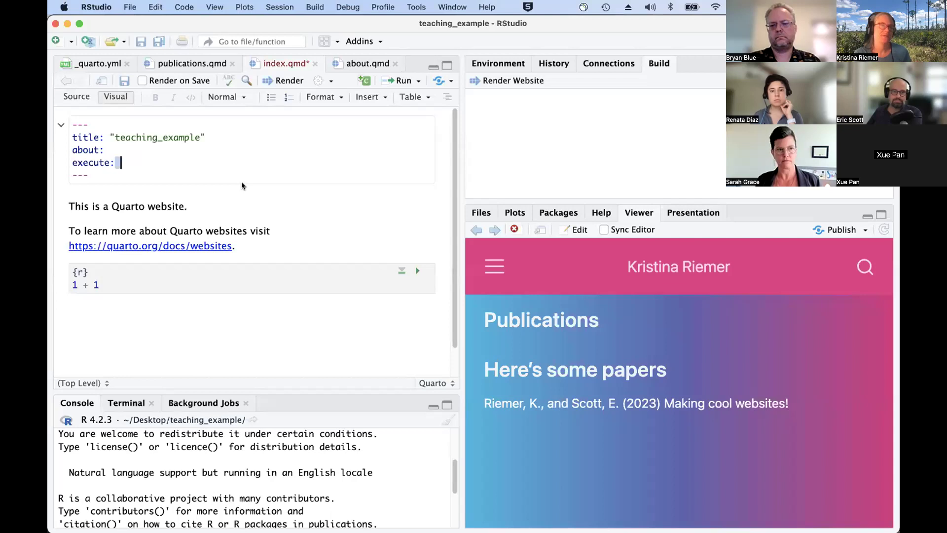
key(BackSpace)
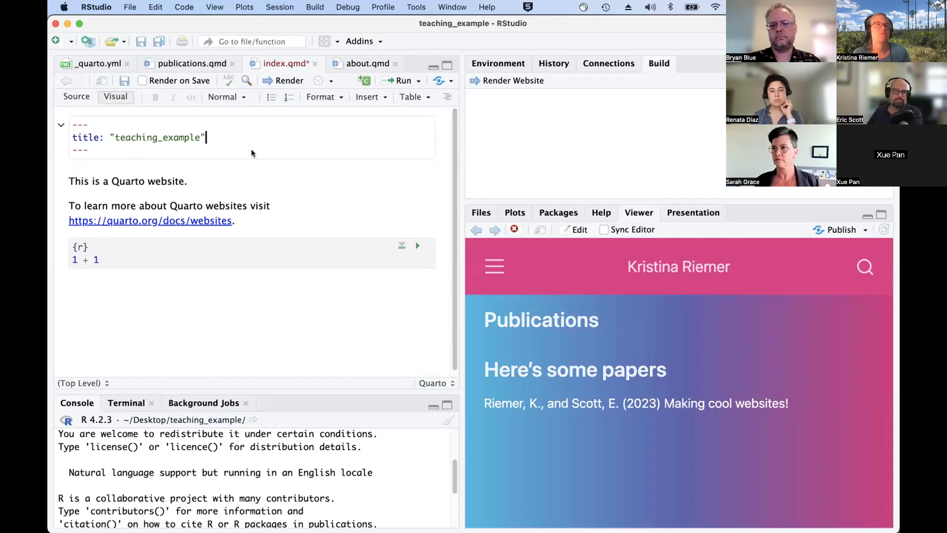
click(124, 82)
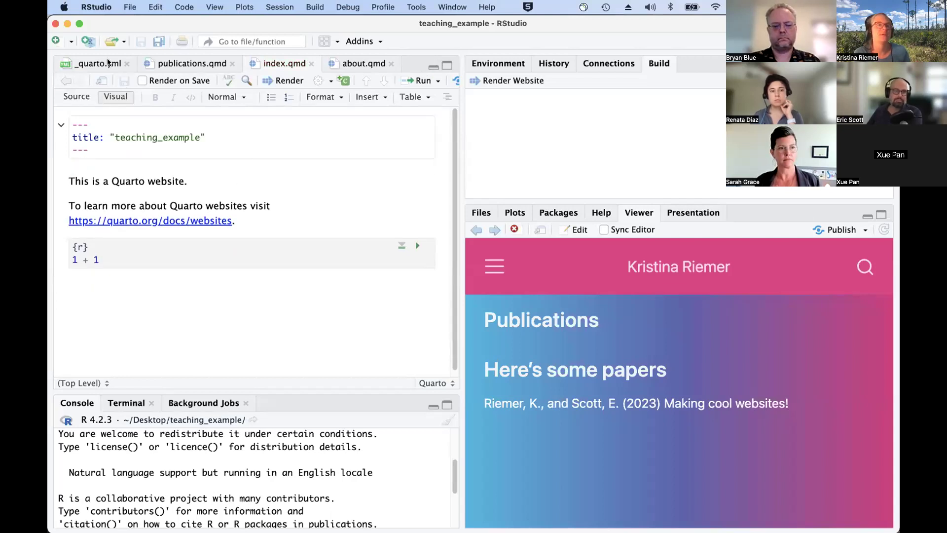
Step: Examine the href and text lines of the index.qmd navbar entry in _quarto.yml and the navigation menu in the site preview
click(99, 63)
click(195, 196)
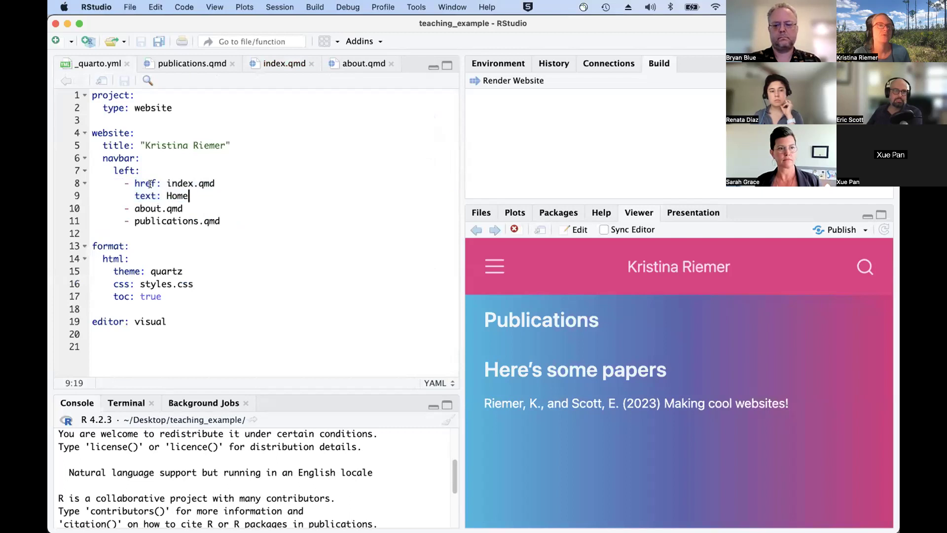
drag(134, 180, 216, 180)
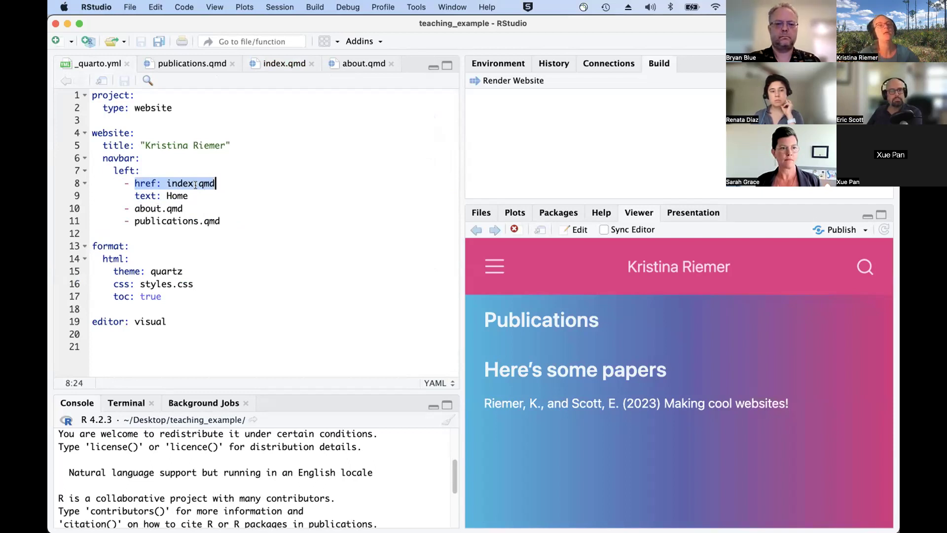
drag(188, 195, 134, 196)
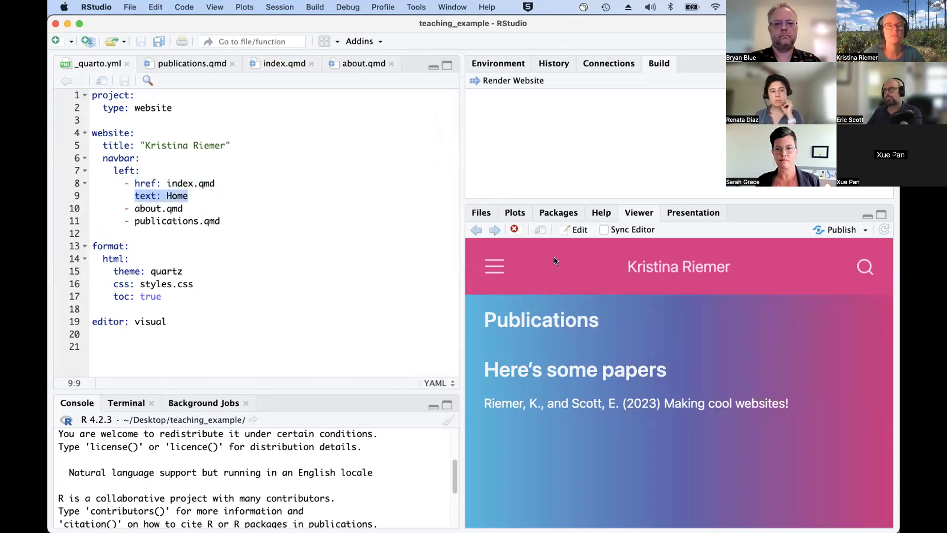
click(486, 269)
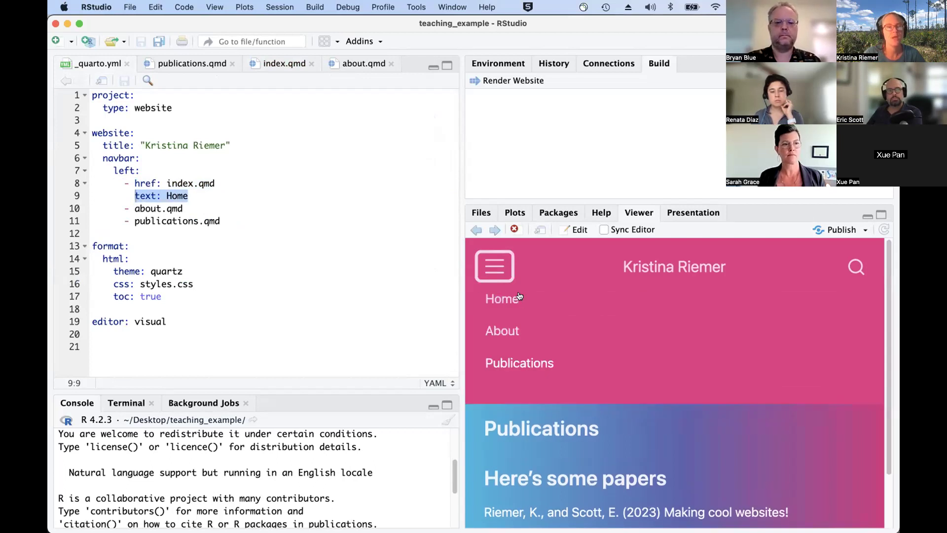
Step: Set the index.qmd navbar entry's text to starting, save _quarto.yml, and check the navigation menu in the preview
double_click(177, 194)
text(starting)
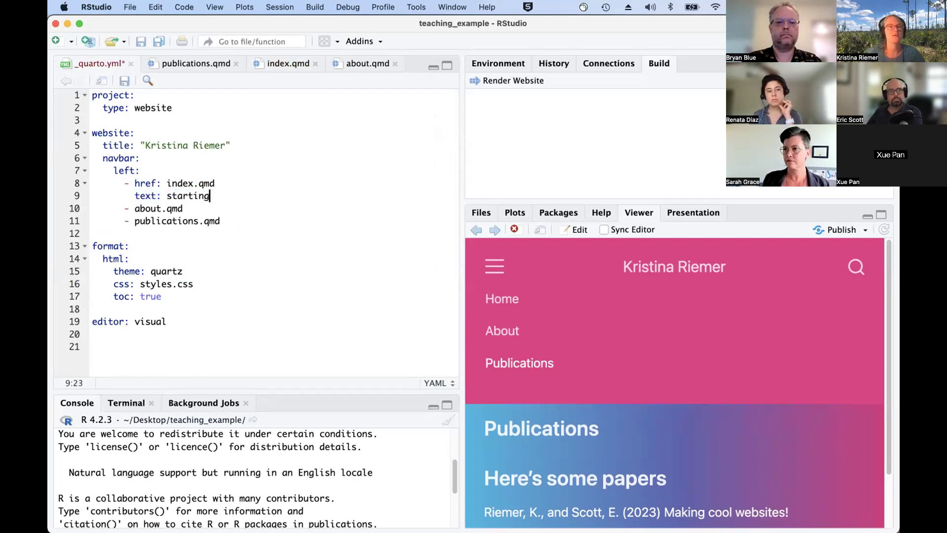
key(super+s)
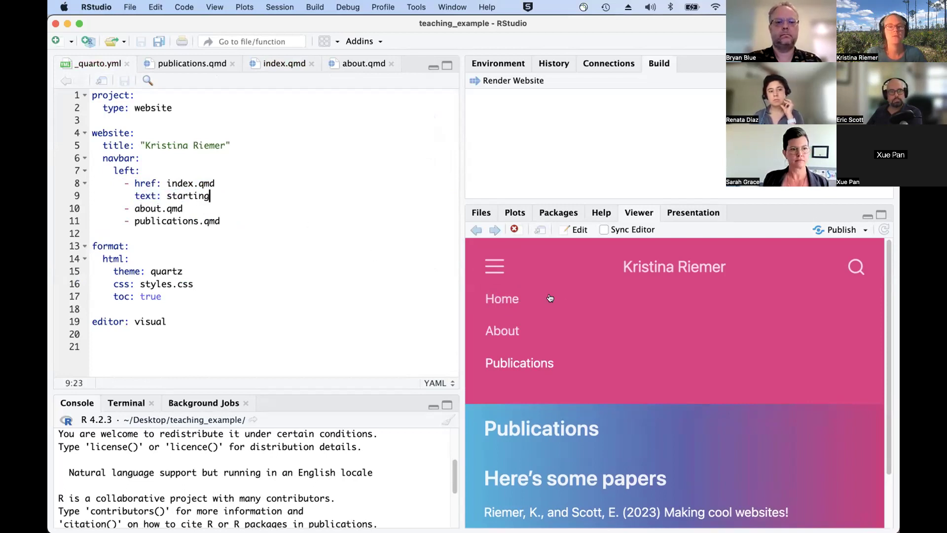
click(491, 272)
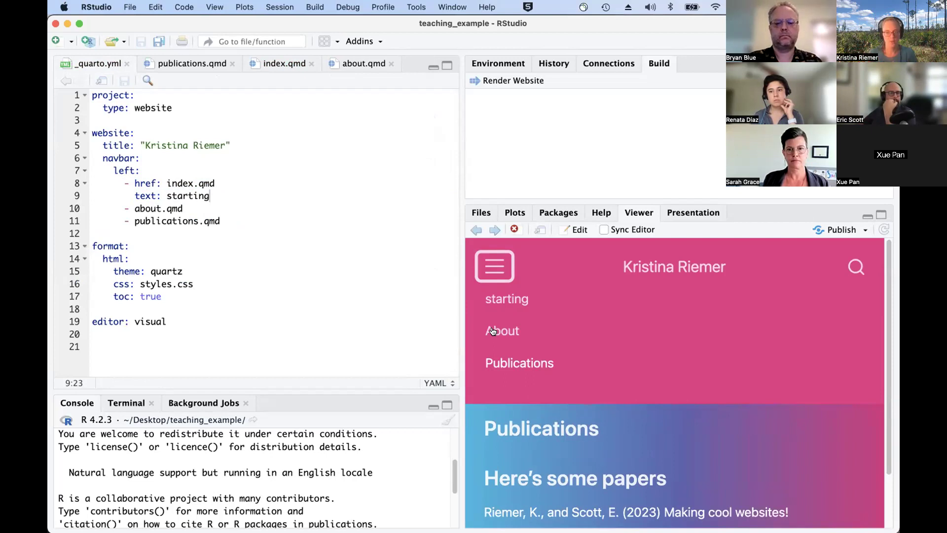
click(220, 196)
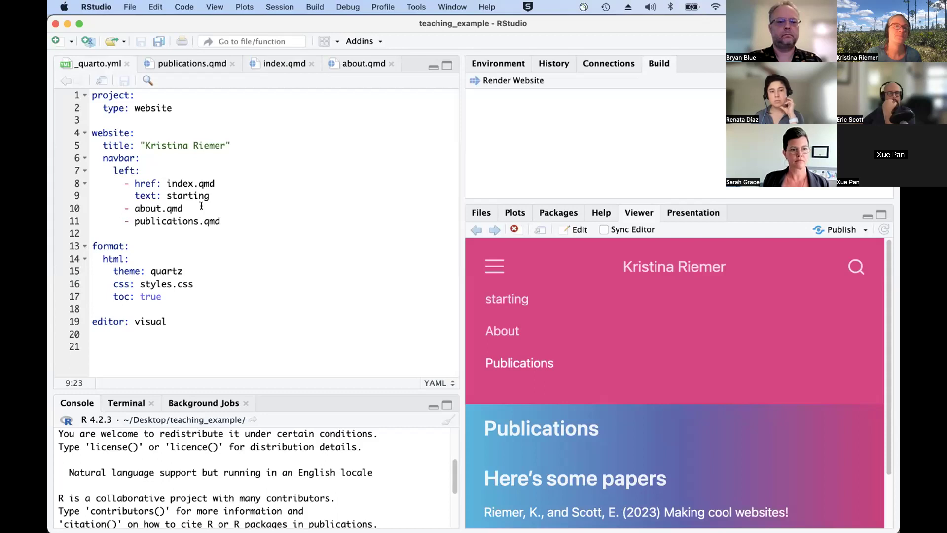
Step: Rewrite the about.qmd navbar entry as href: about.qmd with the display text About
click(179, 208)
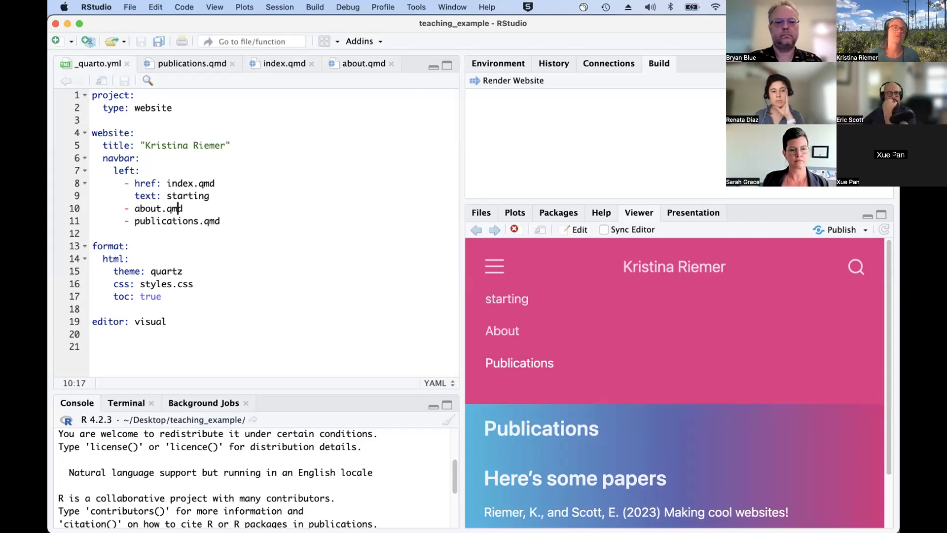
click(136, 208)
text(f:)
key(super+Right)
key(Return)
key(Tab)
text(tex)
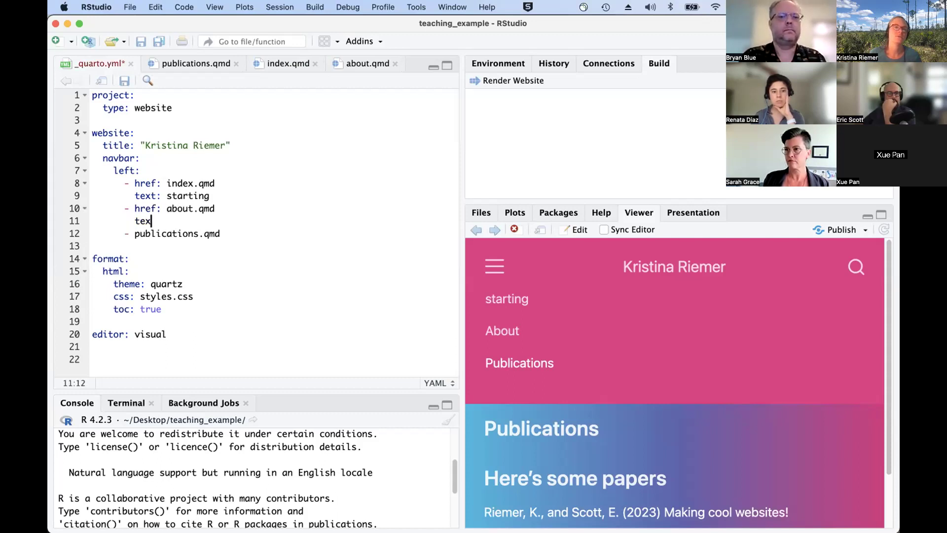
text(t: About)
Step: Delete the two-line index.qmd entry from the navbar list and save _quarto.yml
key(Up)
key(Up)
key(Right)
key(Right)
key(Right)
key(shift+Home)
key(shift+Home)
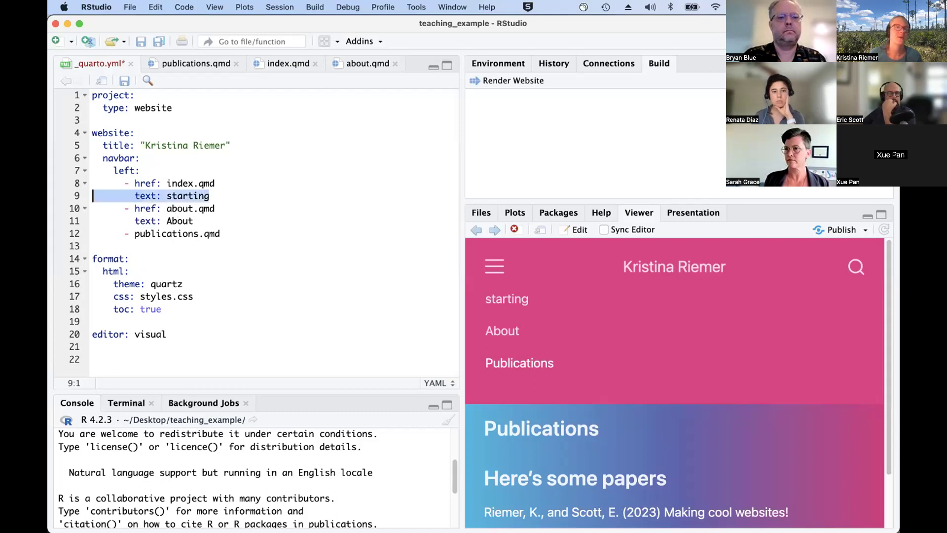
key(shift+Up)
key(shift+Home)
key(BackSpace)
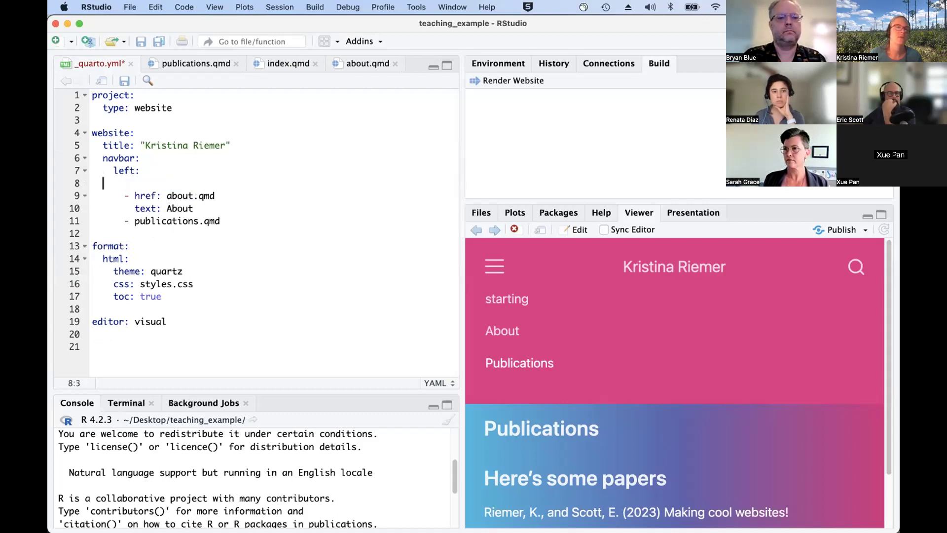
key(BackSpace)
key(BackSpace)
key(super+s)
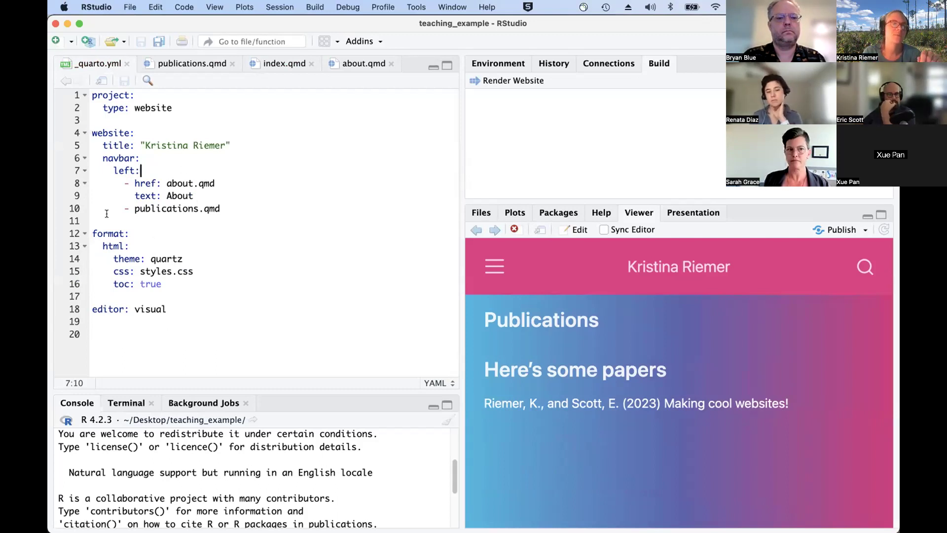
Step: Check the preview's navigation menu against the navbar entries in _quarto.yml and view the About page
drag(92, 172, 229, 205)
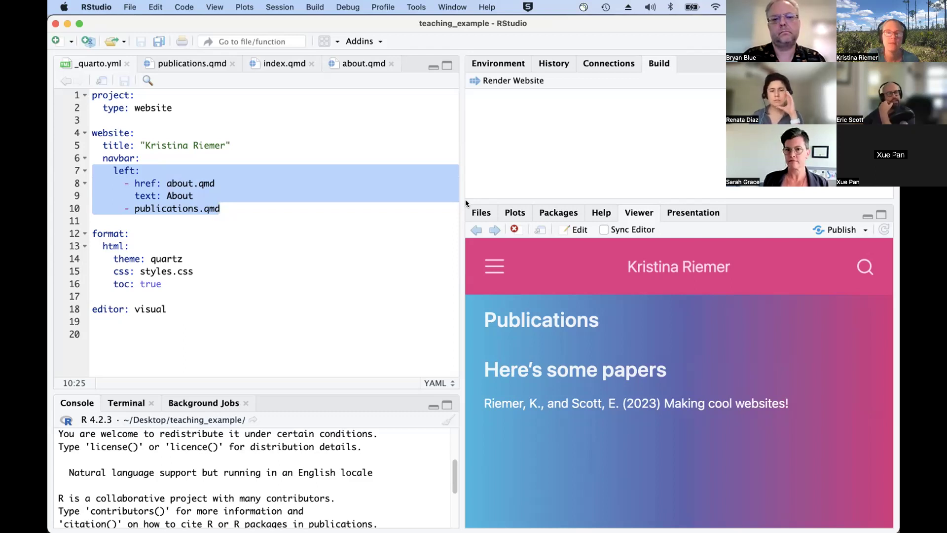
click(503, 270)
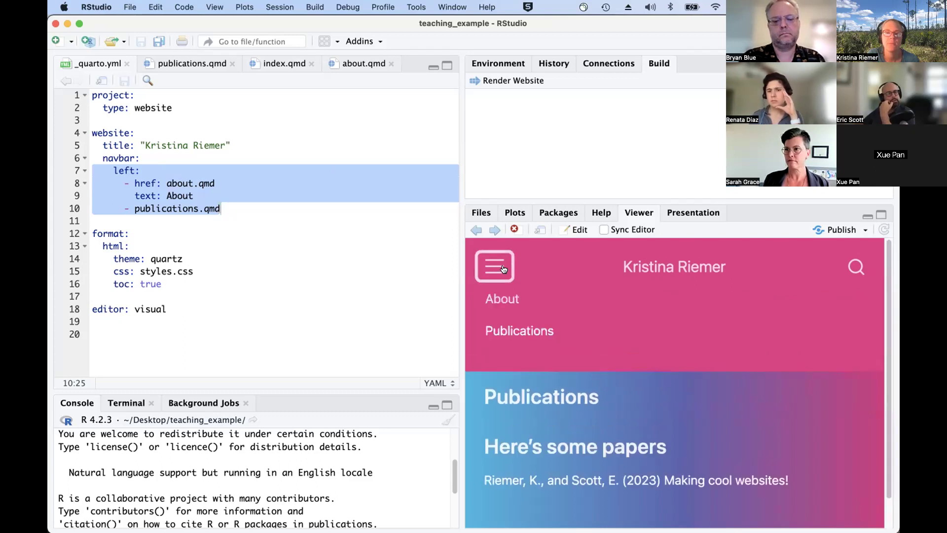
click(501, 297)
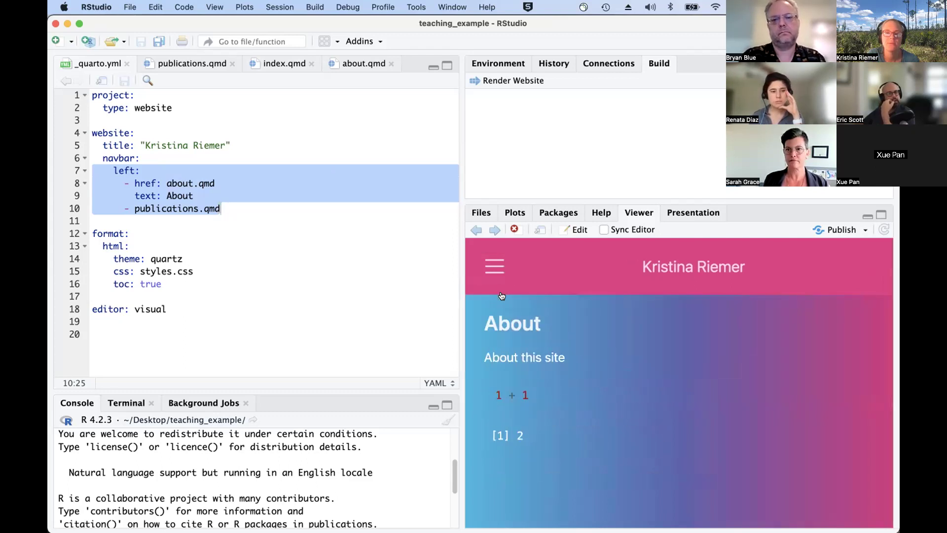
click(491, 263)
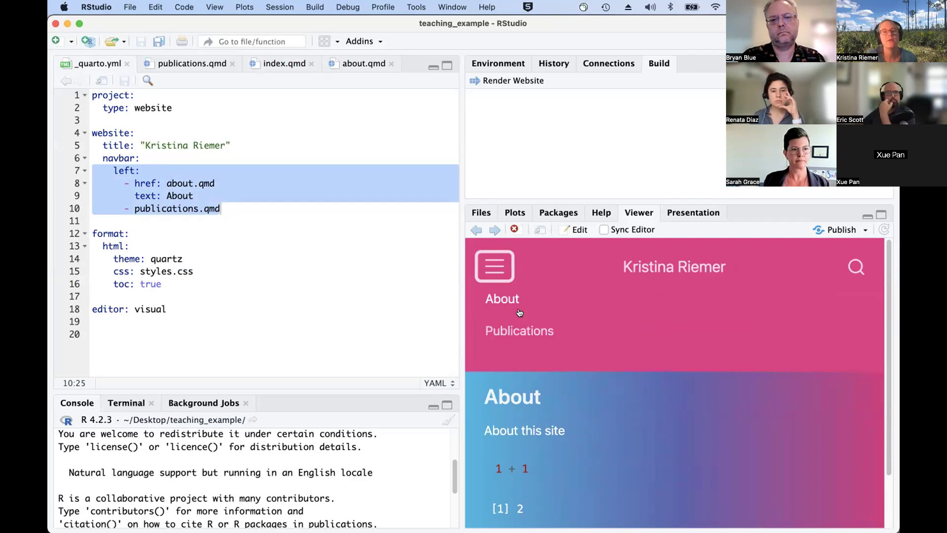
click(638, 418)
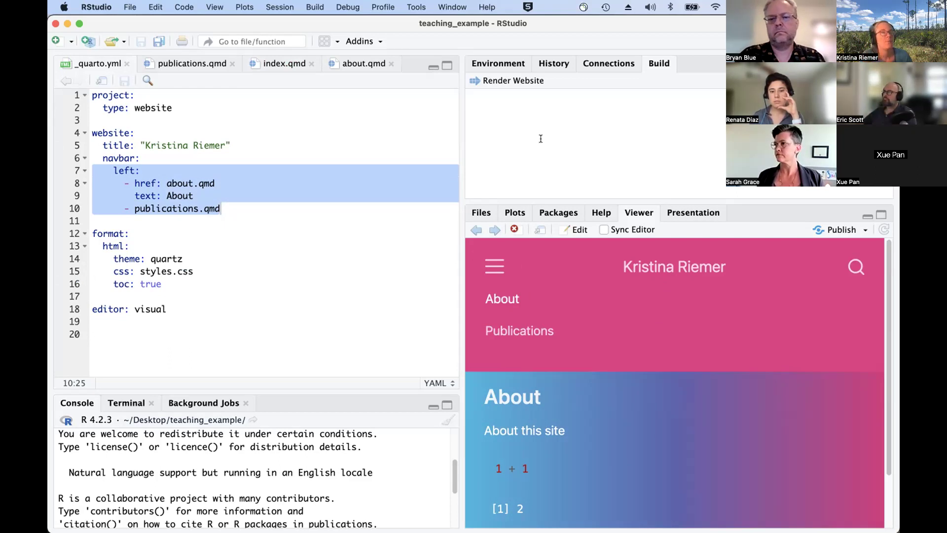
click(495, 269)
click(222, 186)
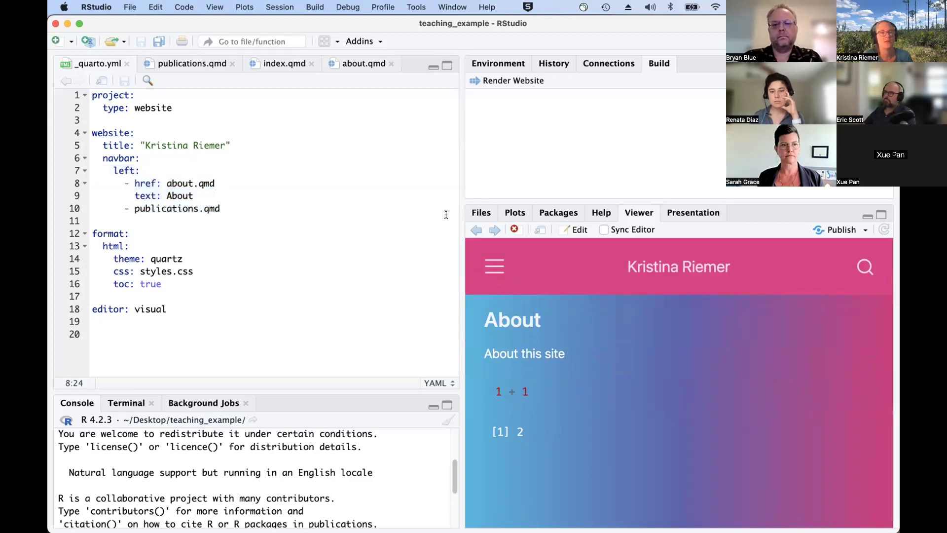
Step: Look at the about-page template previews in the Quarto documentation in Firefox, and return to RStudio
key(ctrl+Up)
click(303, 344)
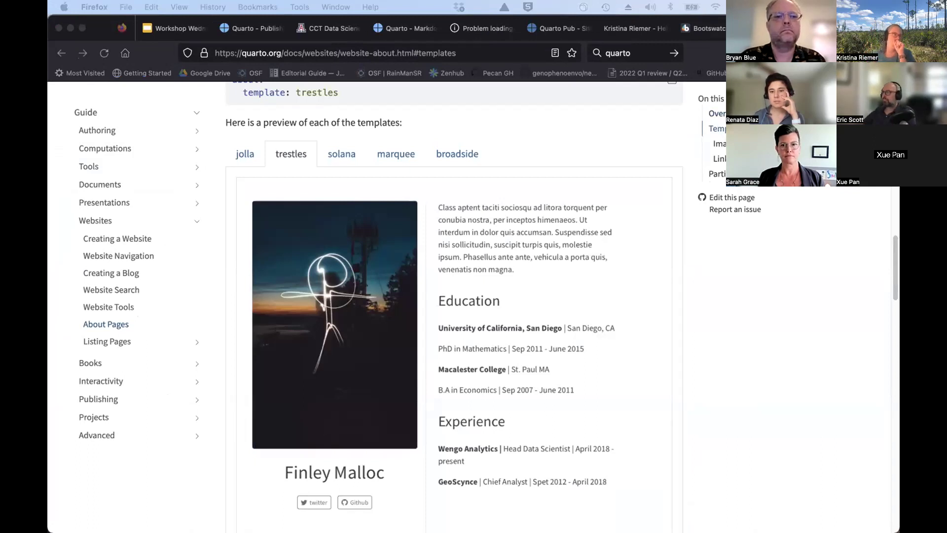
key(ctrl+Up)
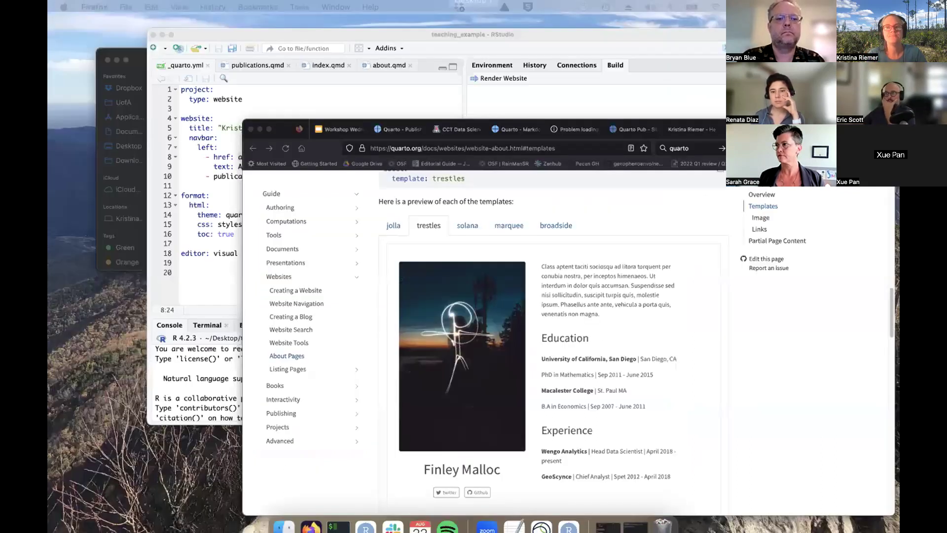
click(431, 204)
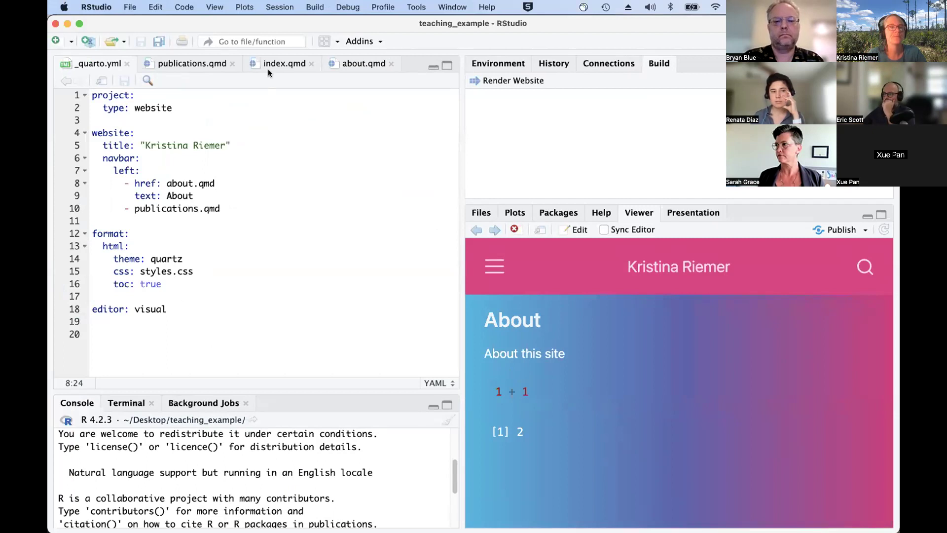
Step: Add an about: key with an indented template: option below the title in the about.qmd header
click(346, 65)
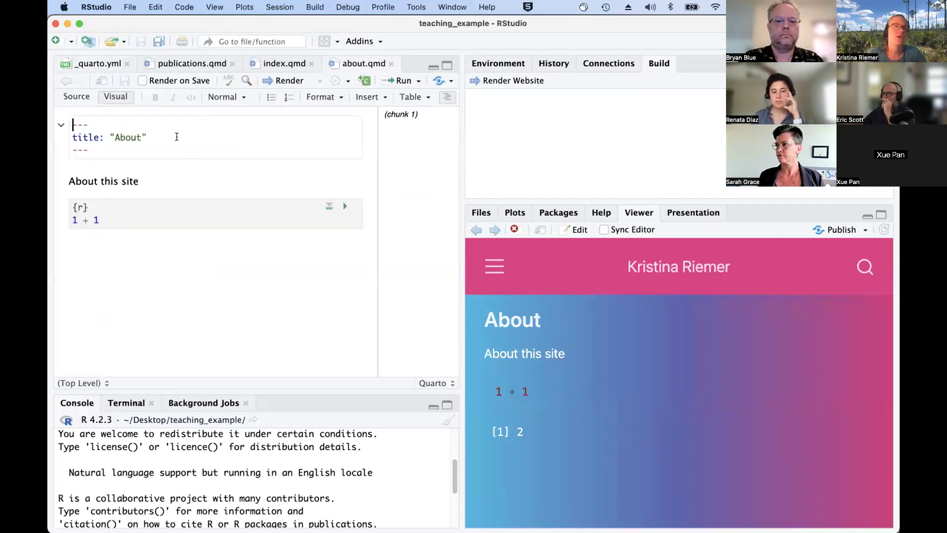
click(157, 134)
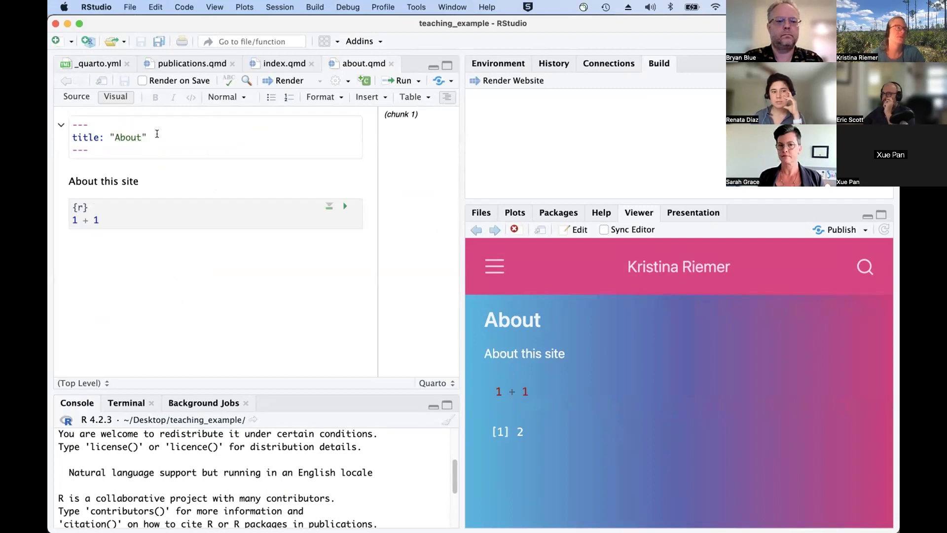
key(Return)
text(about)
key(Return)
key(Return)
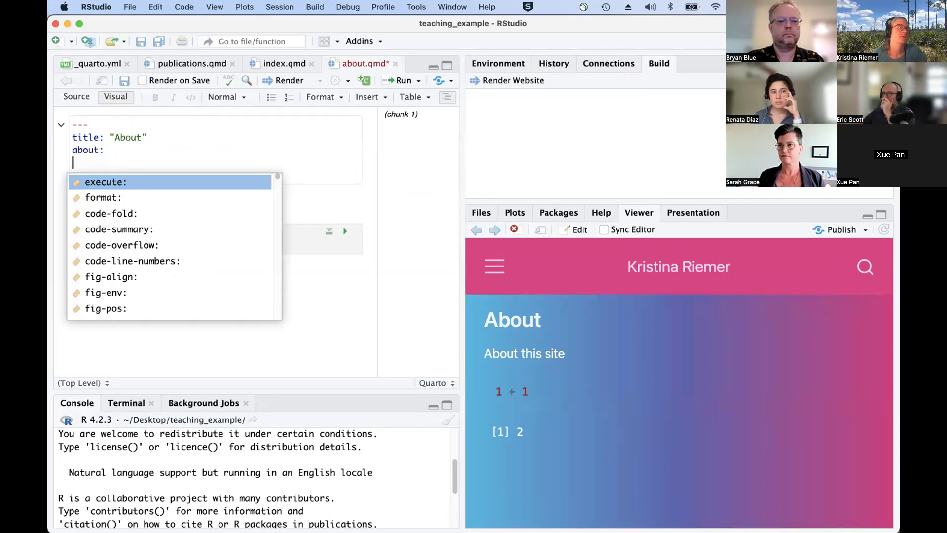
text(template:)
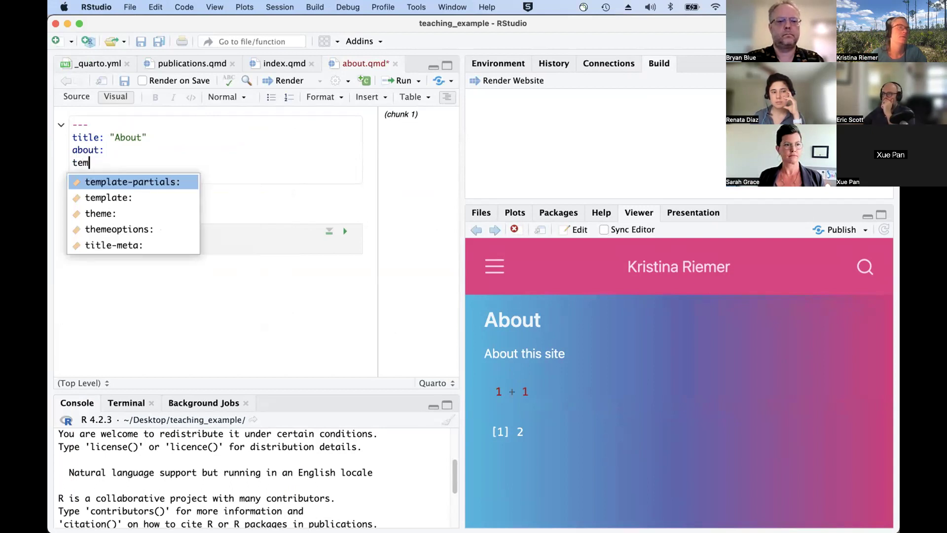
key(Down)
key(Return)
key(Home)
key(Tab)
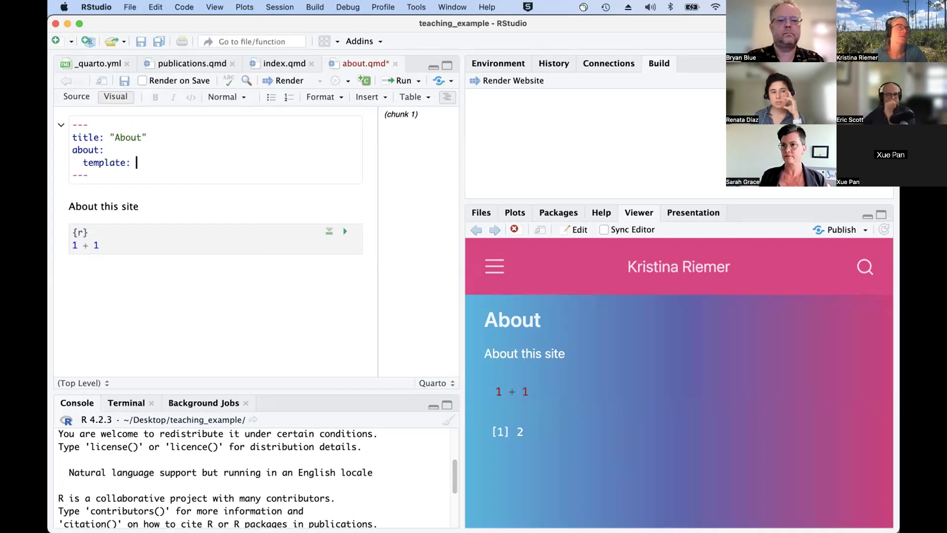
Step: Check the template names in the Quarto documentation, set the about.qmd template to jolla, and save the file
key(ctrl+Up)
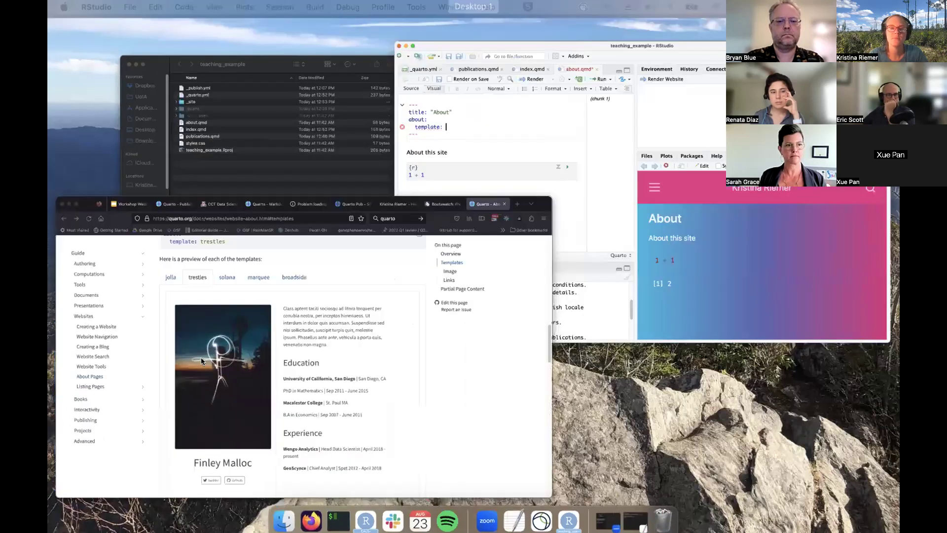
click(200, 357)
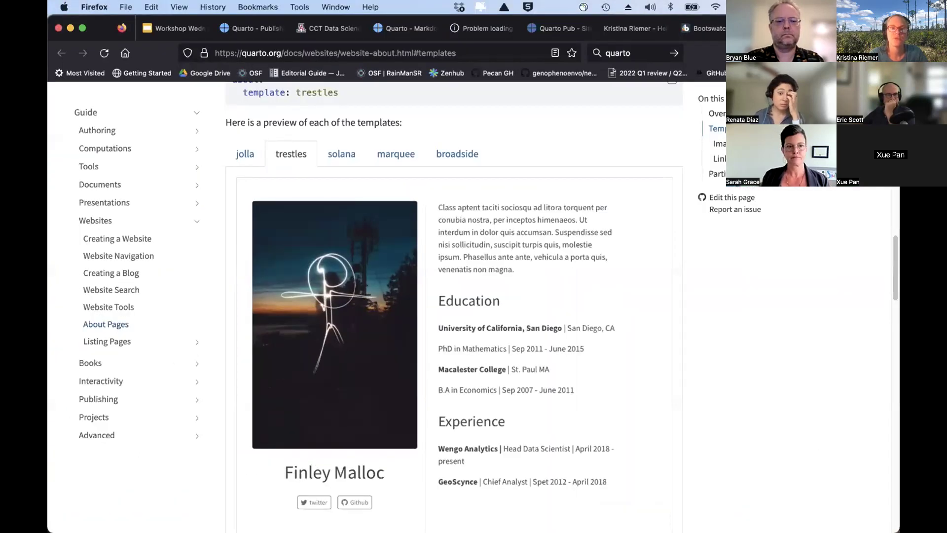
key(ctrl+Up)
click(324, 130)
text(jolla)
key(super+s)
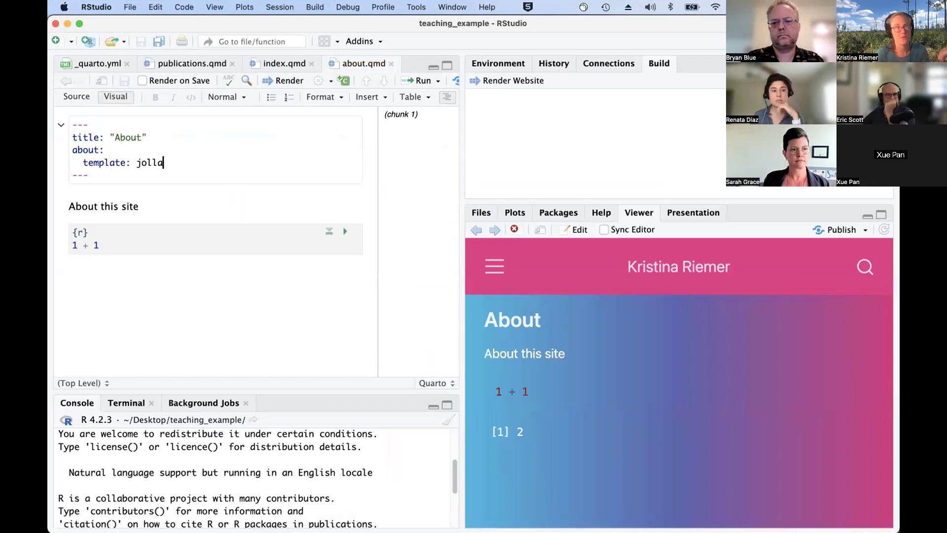
Step: Render the website and view the About page in the preview
click(487, 85)
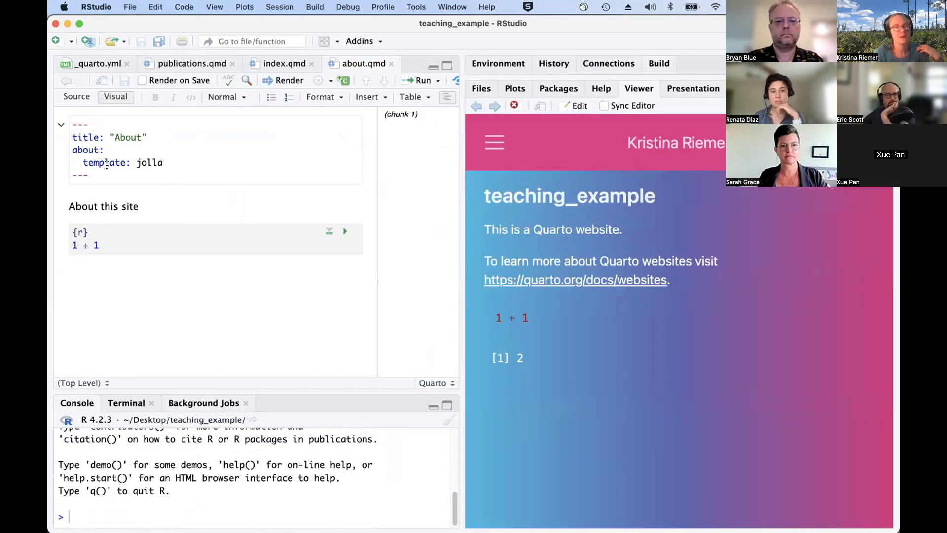
click(491, 142)
click(503, 183)
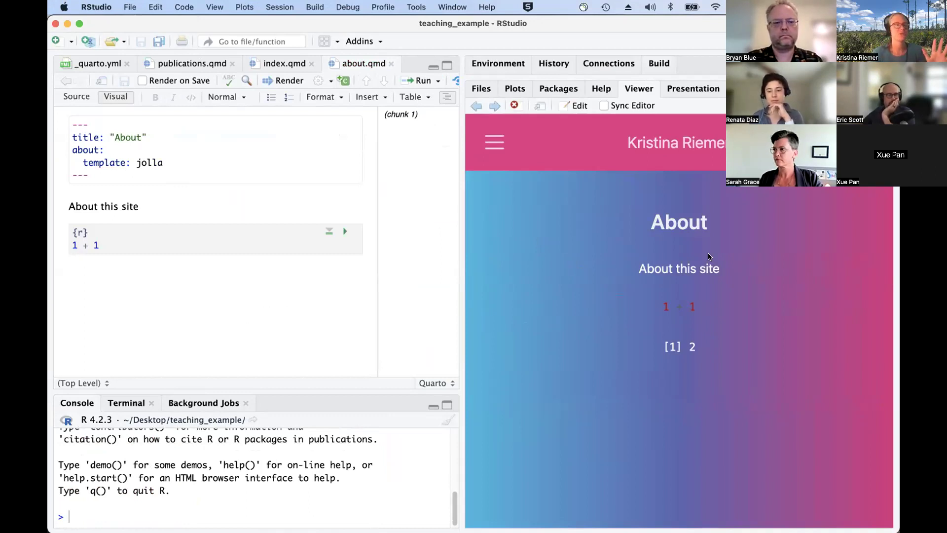
Step: Compare the rendered About page with the jolla template preview in the Quarto documentation
key(ctrl+Up)
click(250, 416)
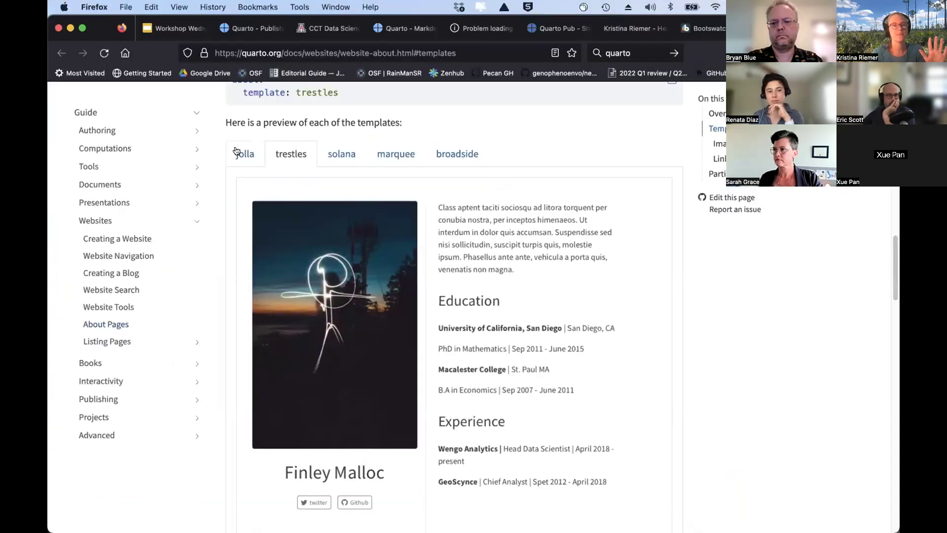
click(237, 152)
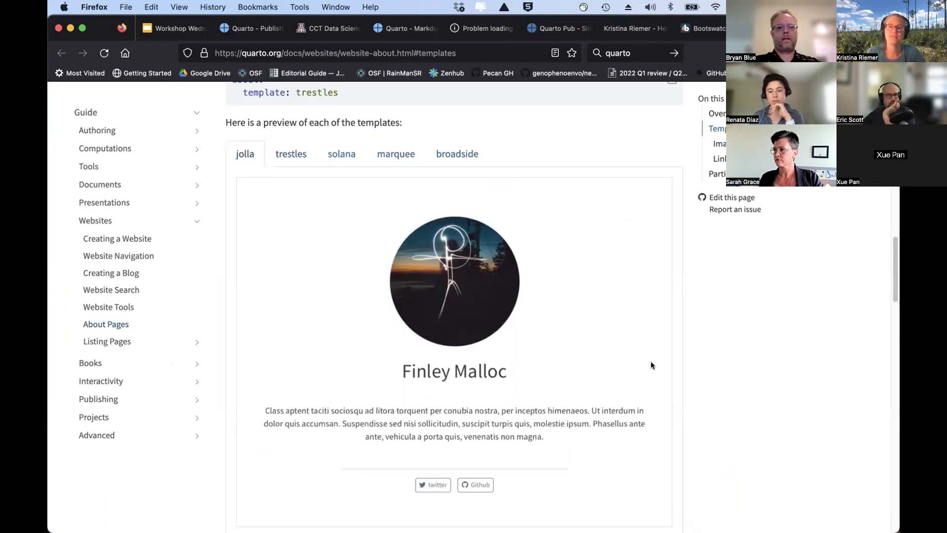
key(ctrl+Up)
click(467, 209)
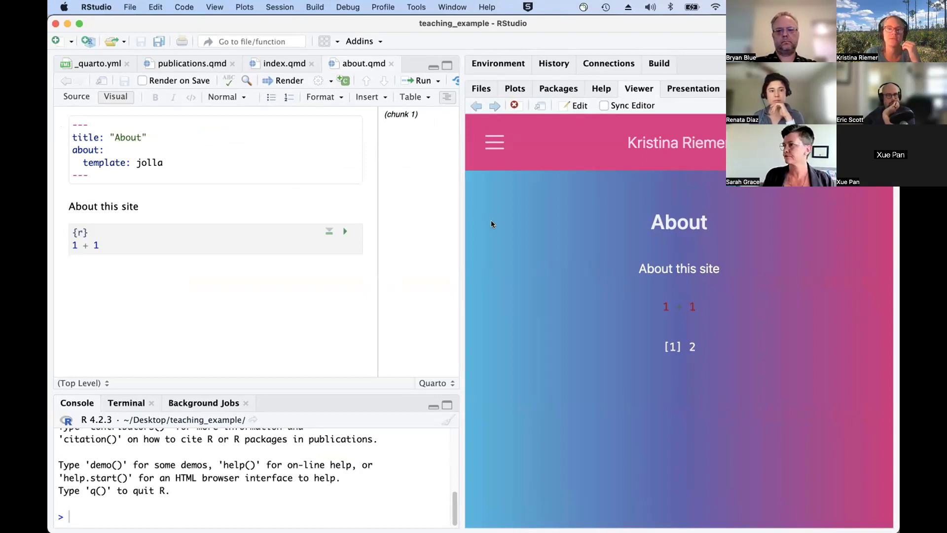
Step: Switch to Firefox and open the People directory on the University of Arizona Data Science site
key(ctrl+Up)
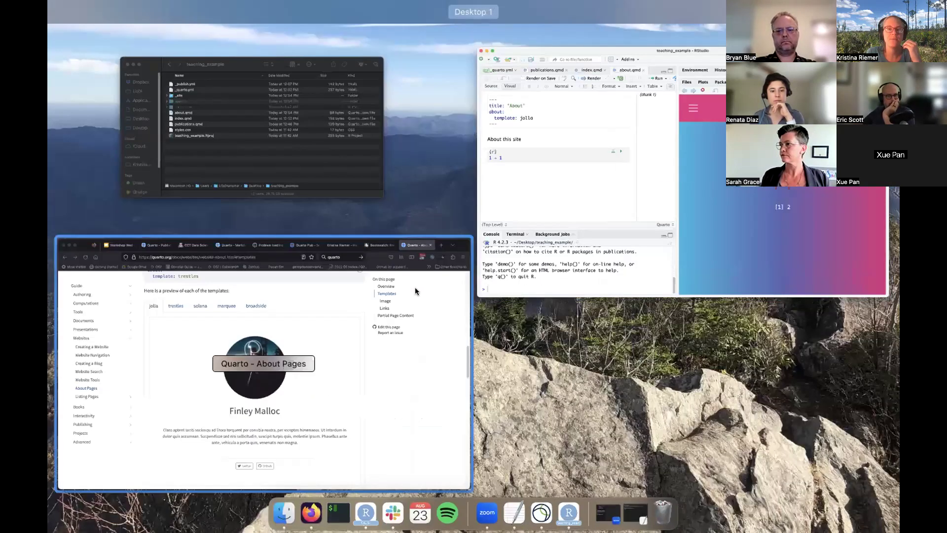
click(414, 289)
key(super+t)
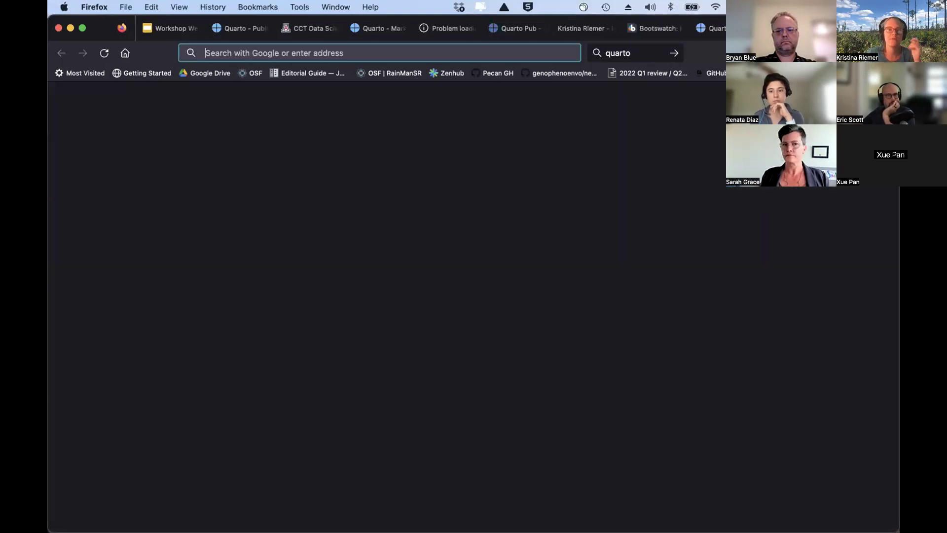
click(308, 28)
click(198, 246)
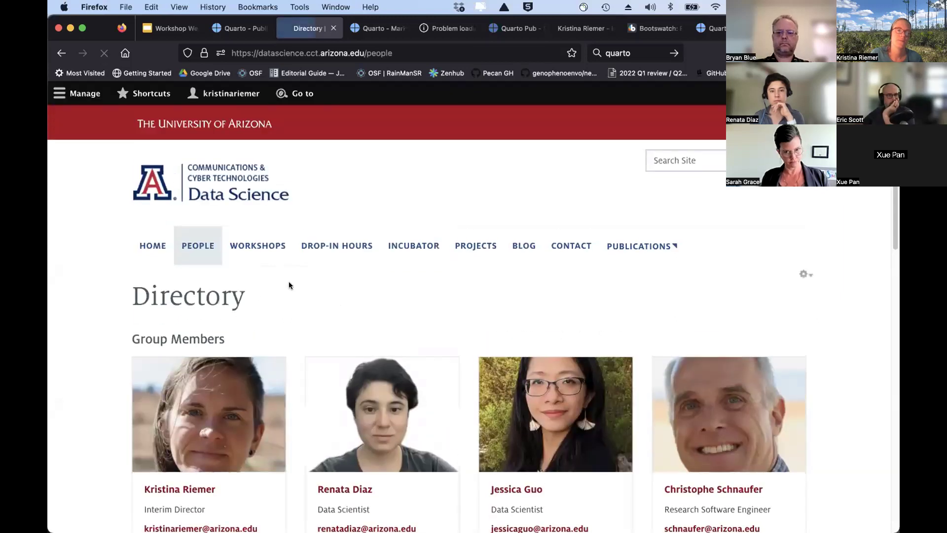
Step: Save the first group member's photo as a PNG image named headshot in the teaching_example folder
scroll(288, 310, down, 1)
right_click(216, 335)
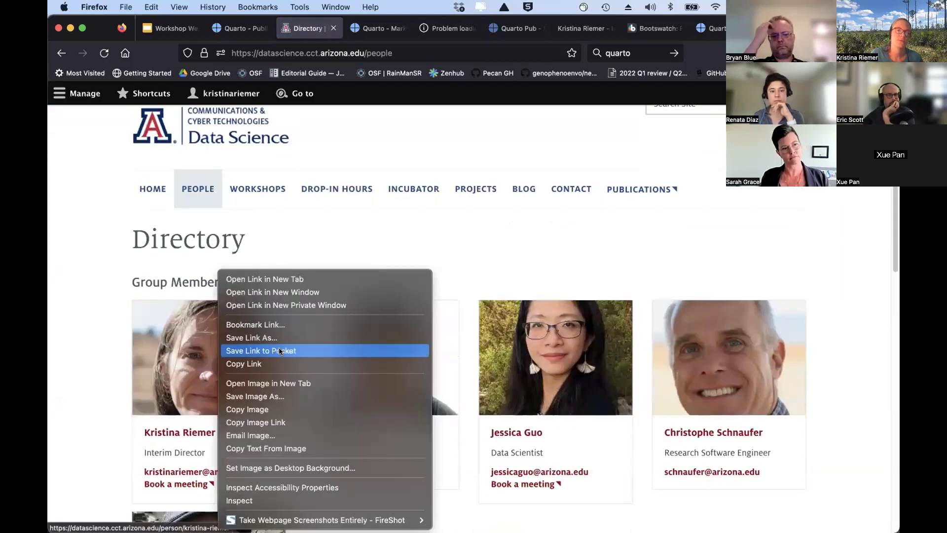
click(286, 397)
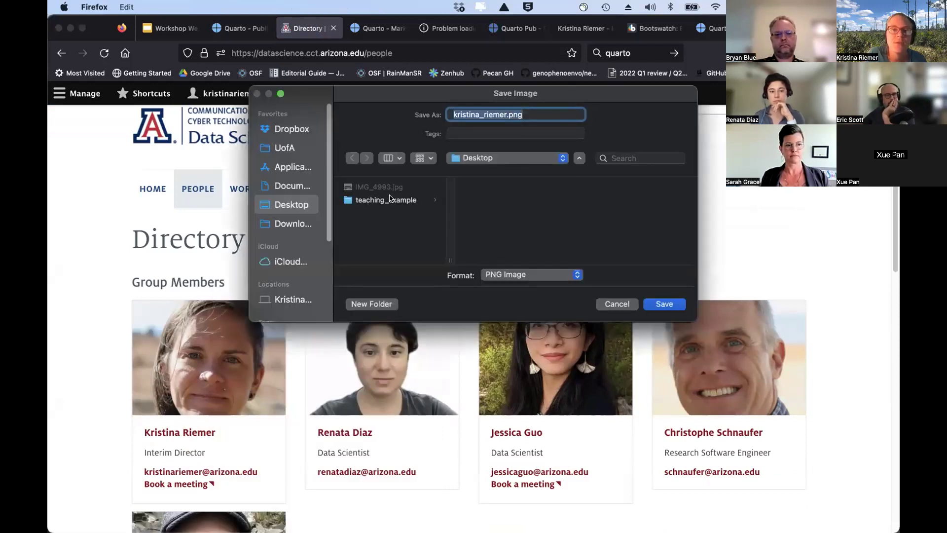
click(377, 200)
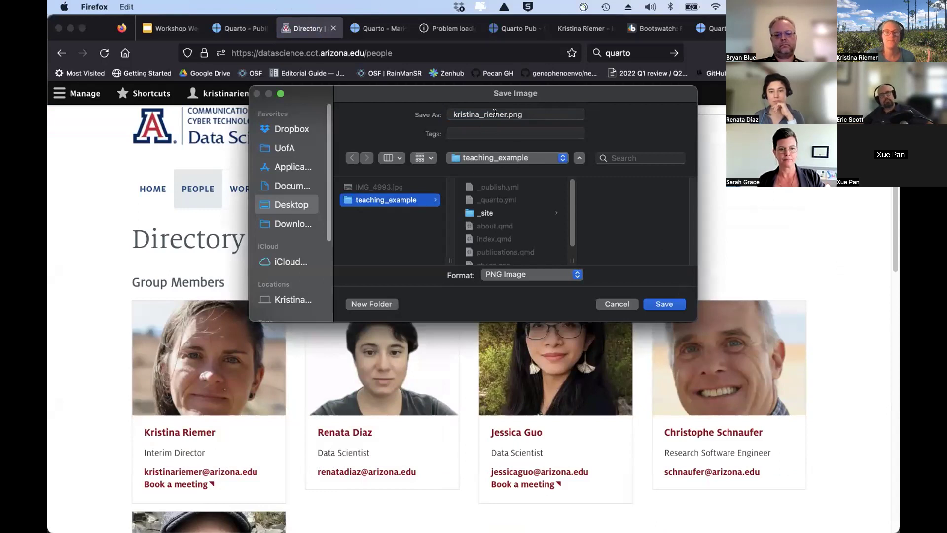
double_click(495, 112)
text(headshot)
key(Return)
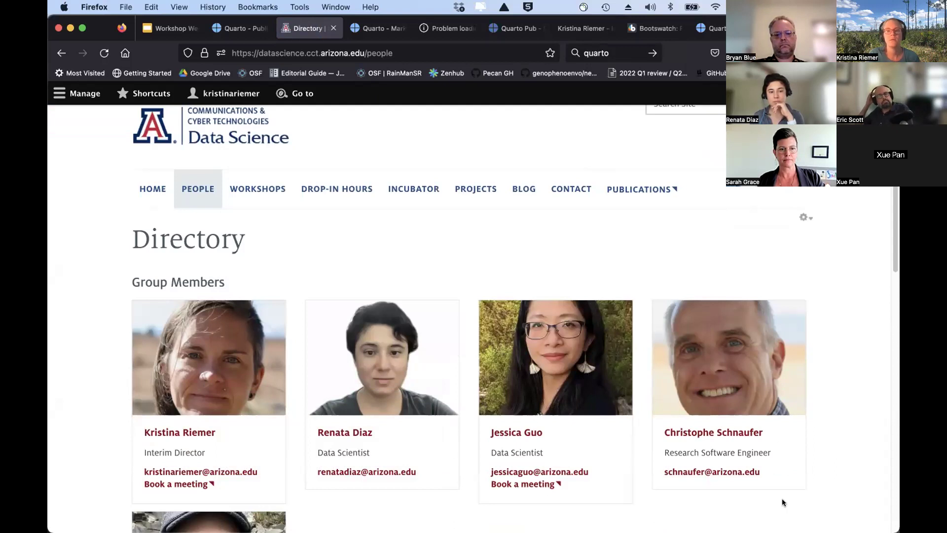
Step: Return to RStudio, add image: headshot.png below the template line in about.qmd, and save the file
key(ctrl+Up)
click(534, 185)
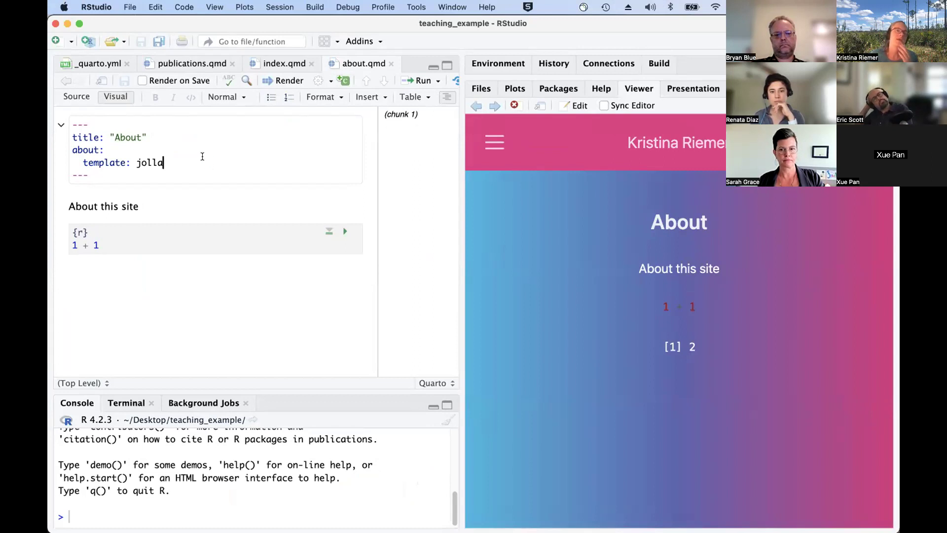
key(Return)
text(image: headshot.png)
key(super+s)
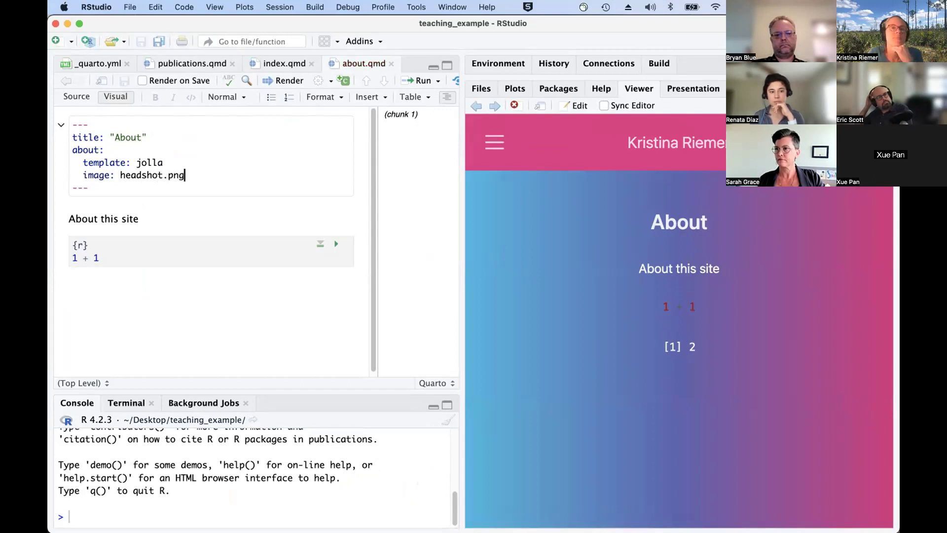
Step: Render the website again and check the About page in the preview
click(495, 138)
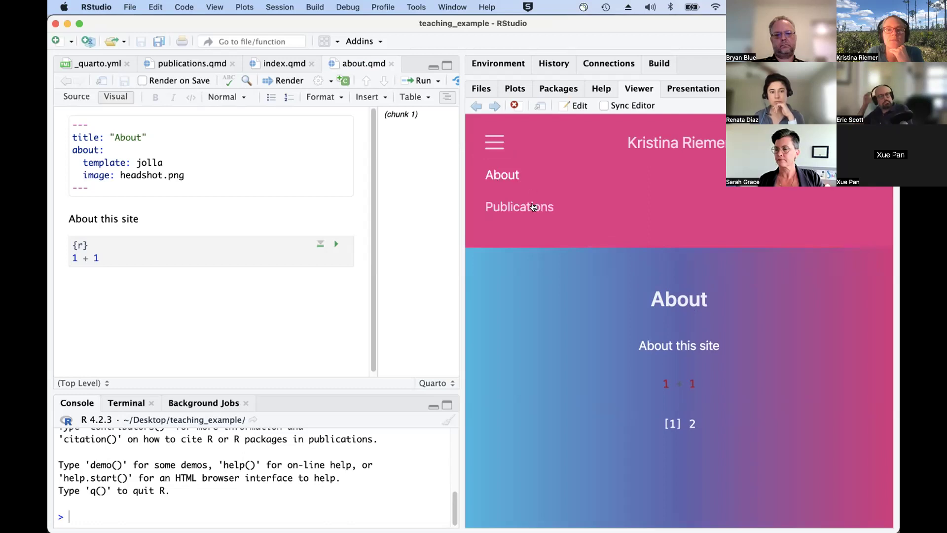
click(506, 206)
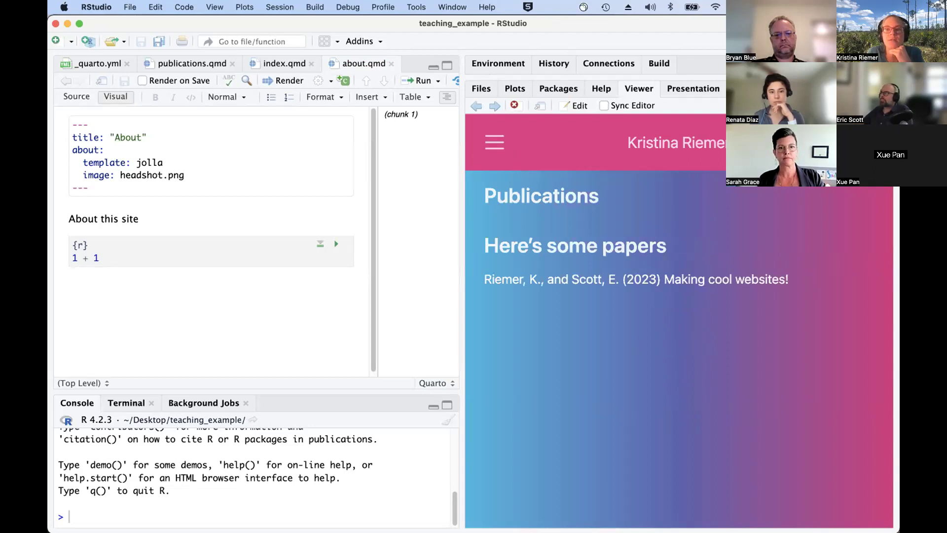
click(658, 63)
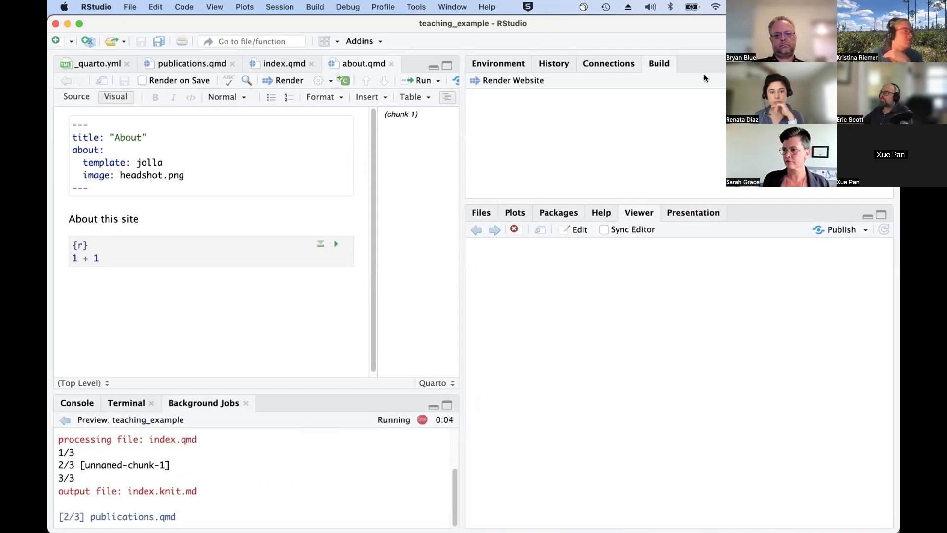
key(ctrl+Up)
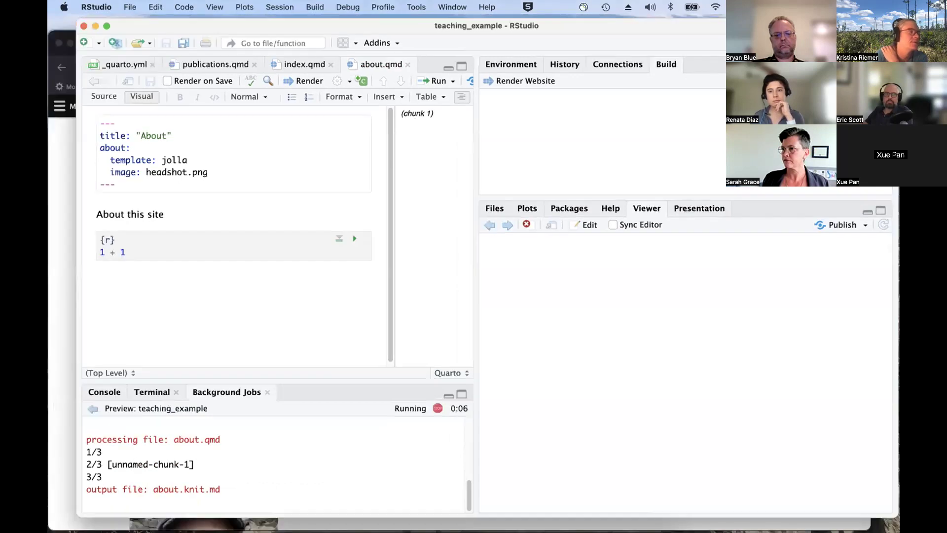
key(ctrl+Up)
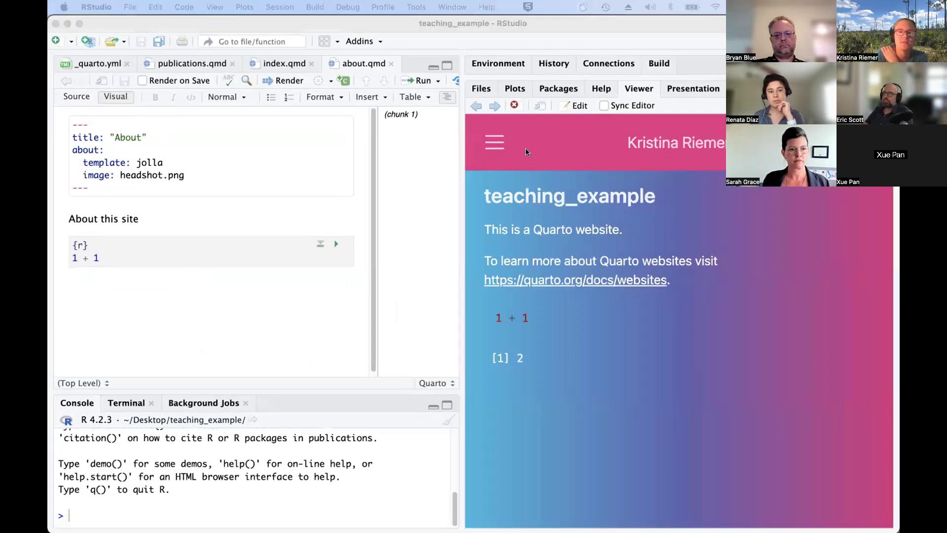
click(494, 142)
click(492, 175)
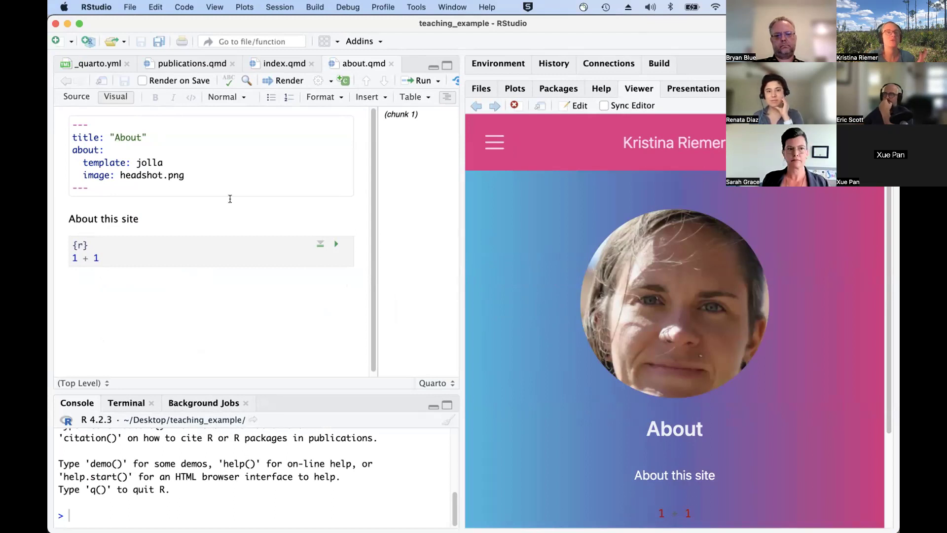
Step: Highlight the image: headshot.png line in about.qmd and check the image's location in the project files
drag(69, 175, 196, 170)
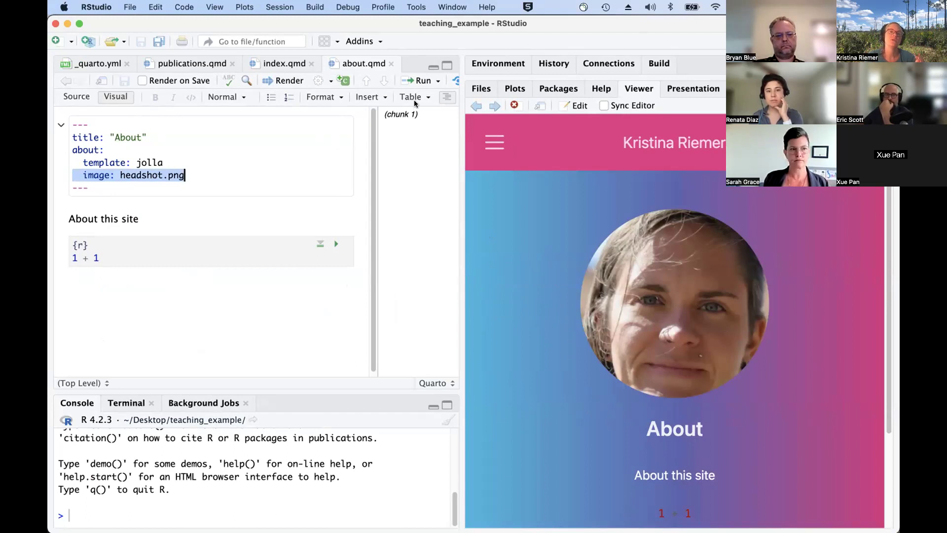
click(479, 89)
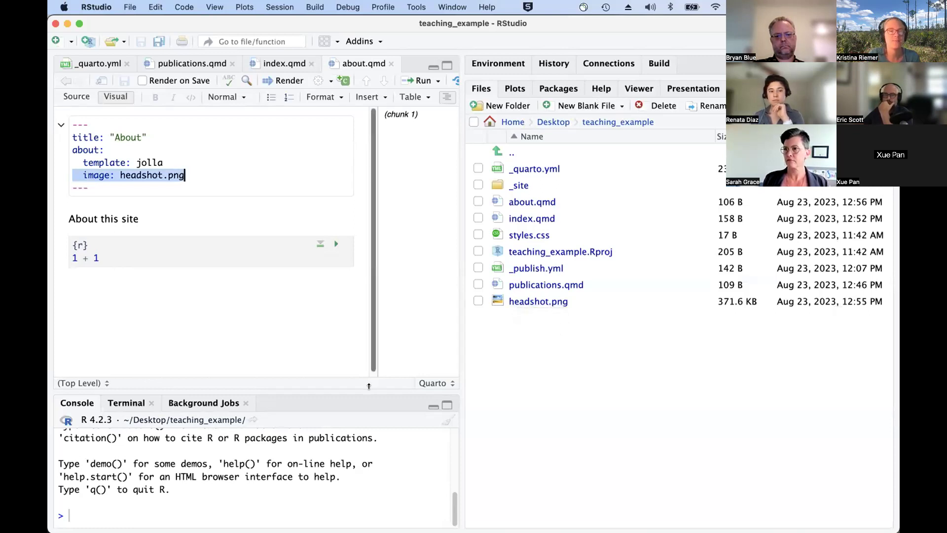
Step: Enlarge the console area and show the Terminal for the teaching_example project
drag(369, 386, 365, 320)
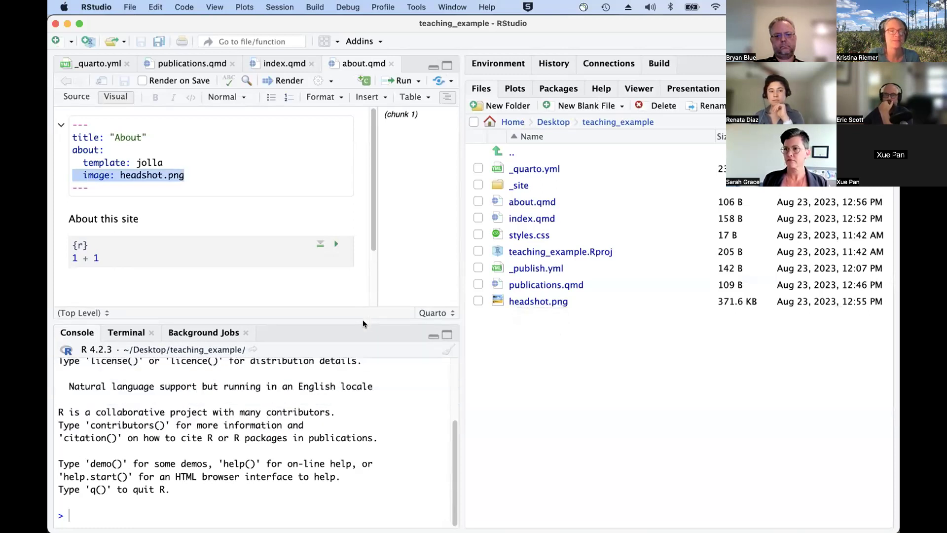
click(134, 329)
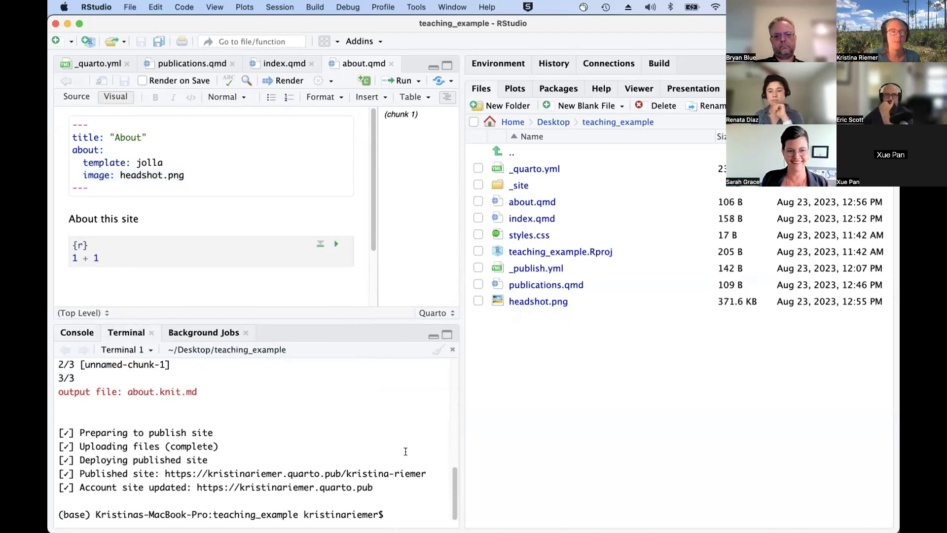
Step: Republish the site to the existing Quarto Pub destination with quarto publish quarto-pub, and check the About page on the live site
key(Up)
key(Return)
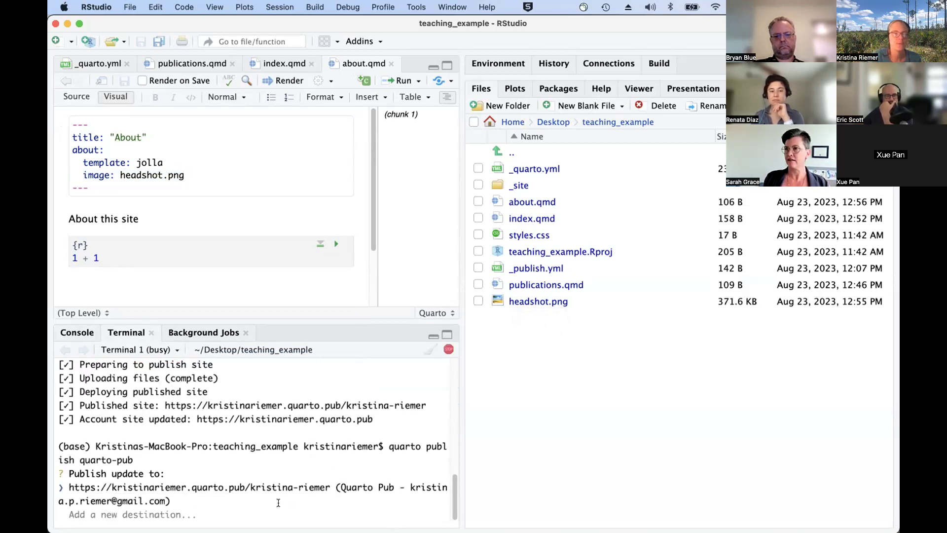
key(Return)
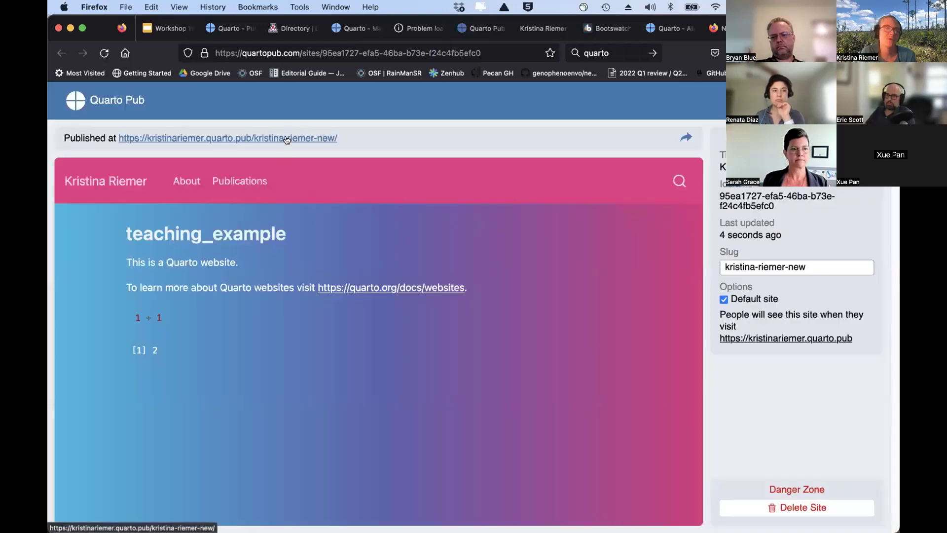
click(288, 138)
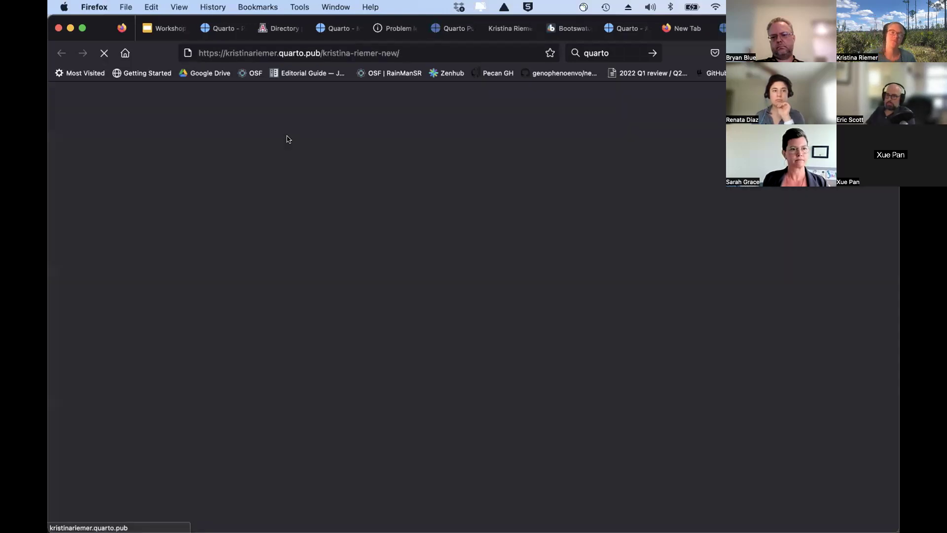
click(179, 109)
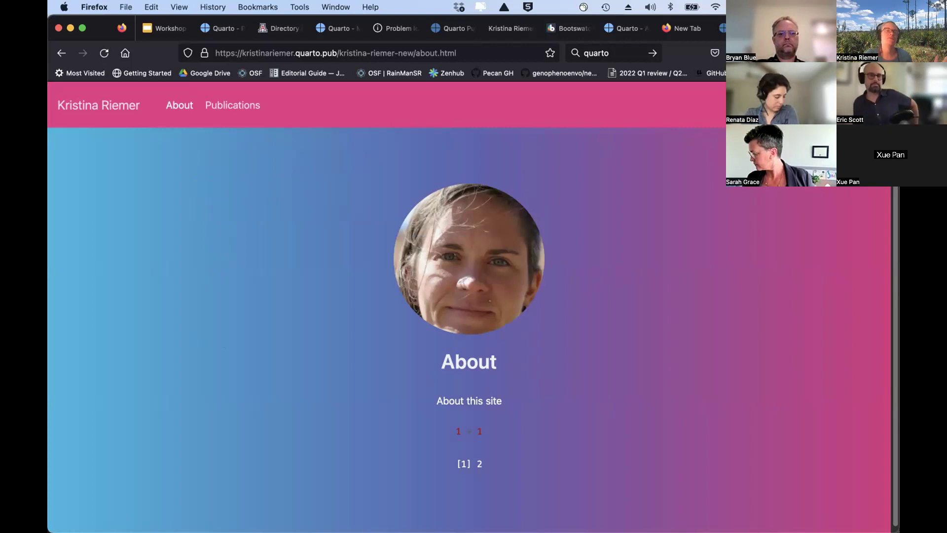
Step: Return to the workshop slides and go through the Resources slide and the slide listing other nice Quarto websites
click(163, 28)
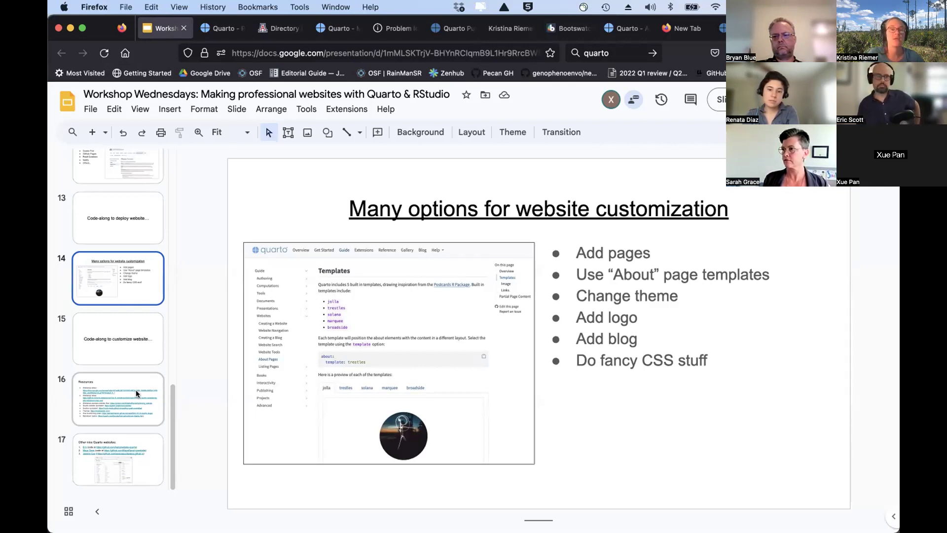
click(108, 323)
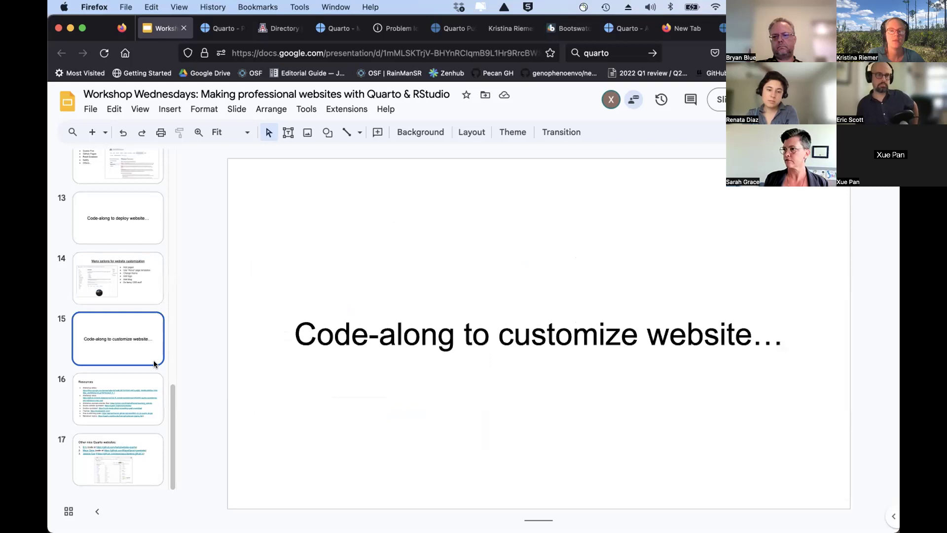
click(117, 399)
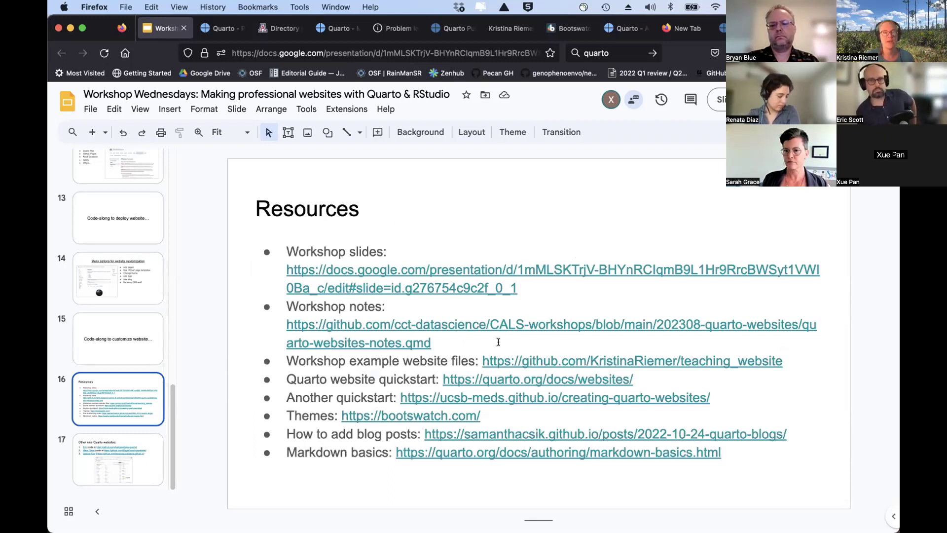
key(Down)
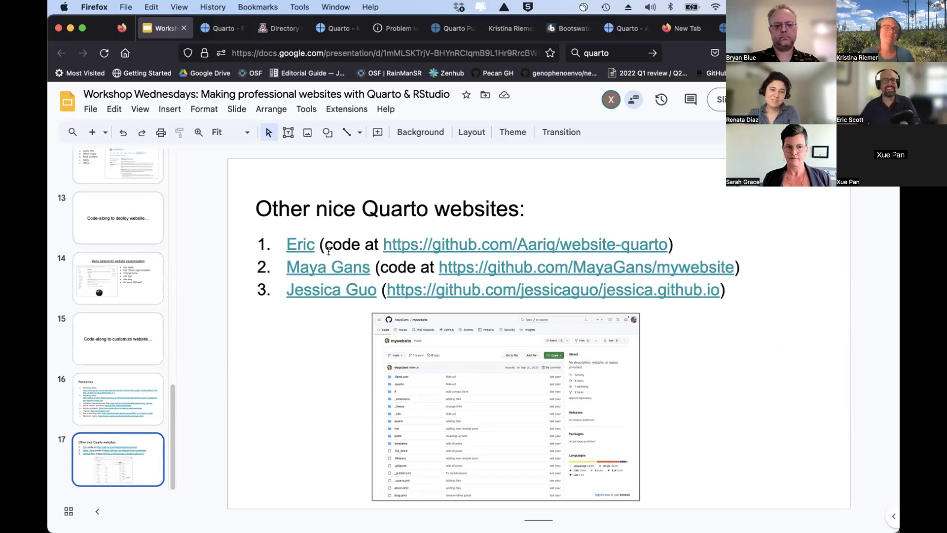
Step: Open the website-quarto GitHub repository linked in the first list entry and look through its files and README
click(500, 238)
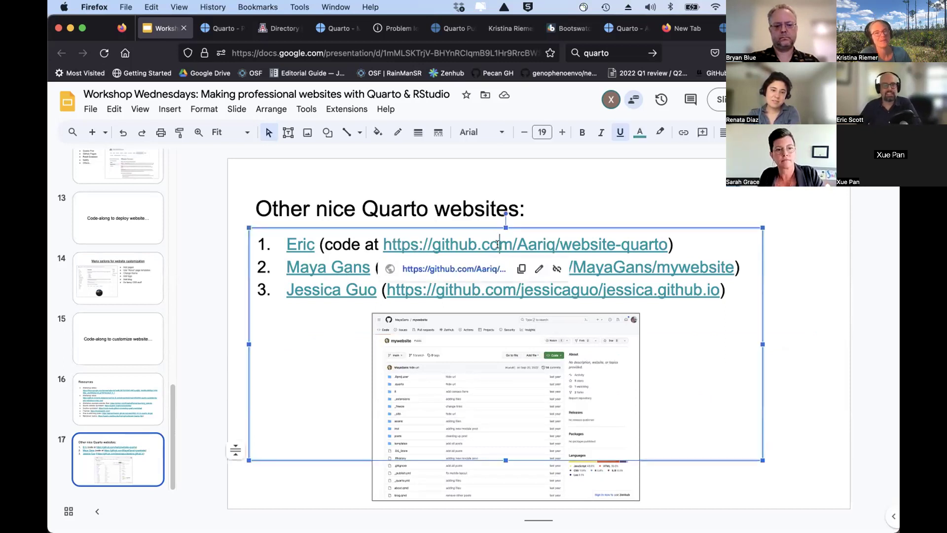
click(446, 269)
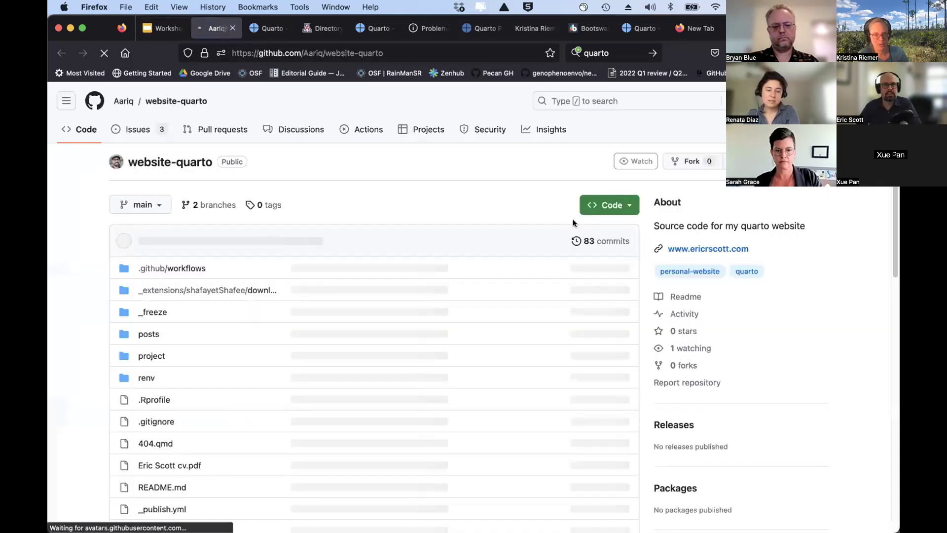
scroll(282, 280, down, 4)
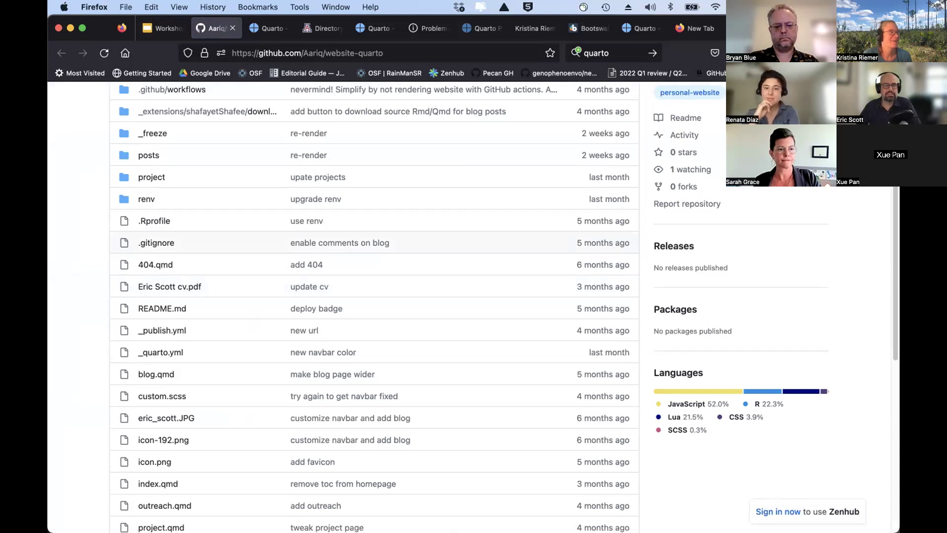
scroll(428, 226, down, 5)
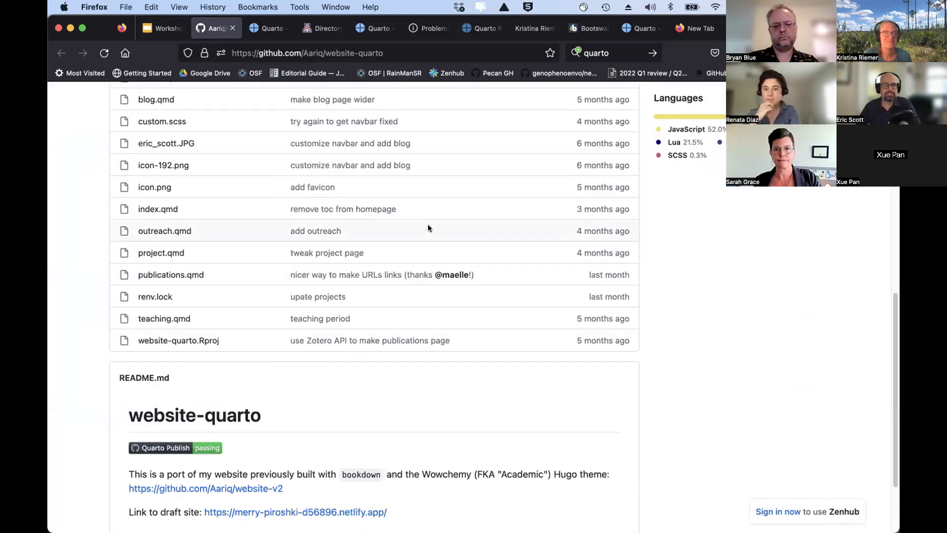
scroll(696, 283, down, 1)
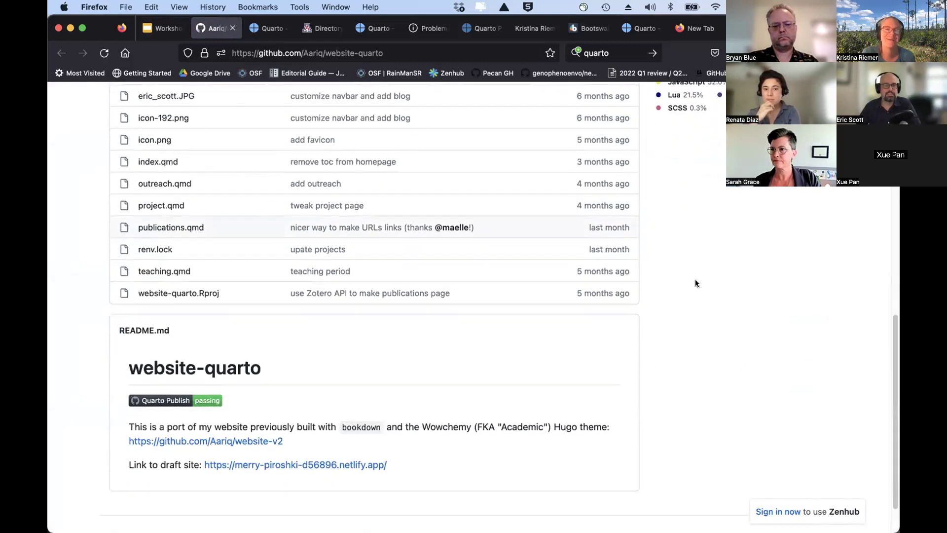
scroll(696, 283, up, 10)
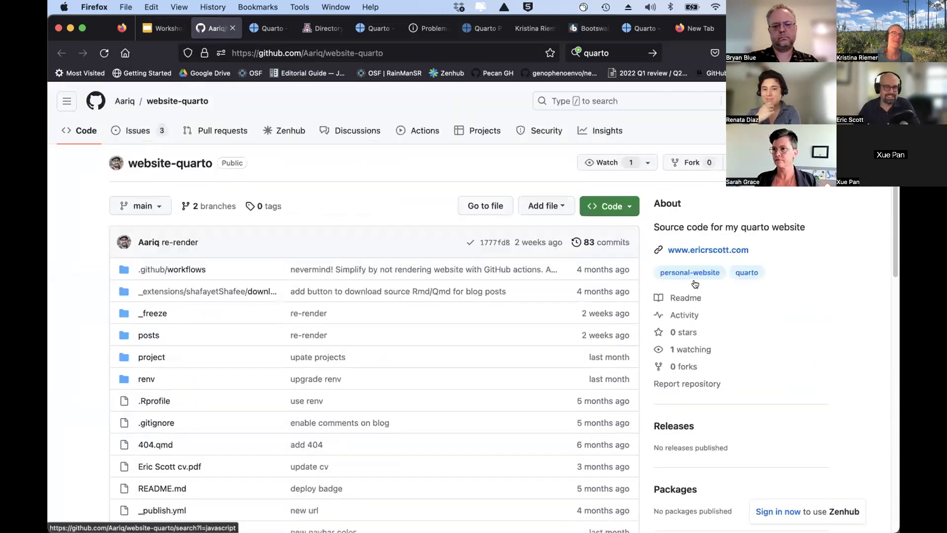